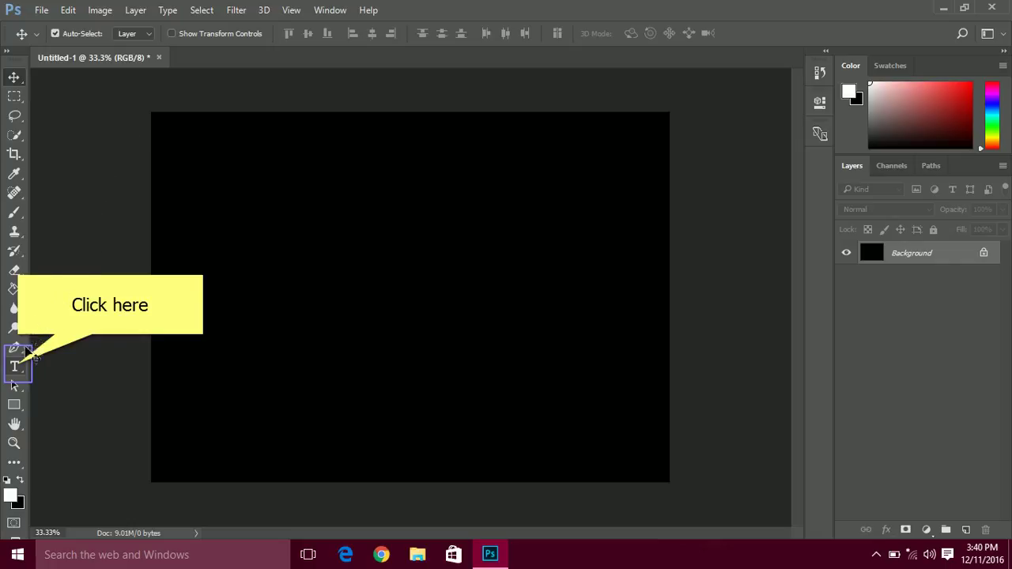
Add a 'Loopnite' type layer in white 100 pt Matura MT Script Capitals on the canvas's left side
{"action": "left_click", "coordinate": [19, 368]}
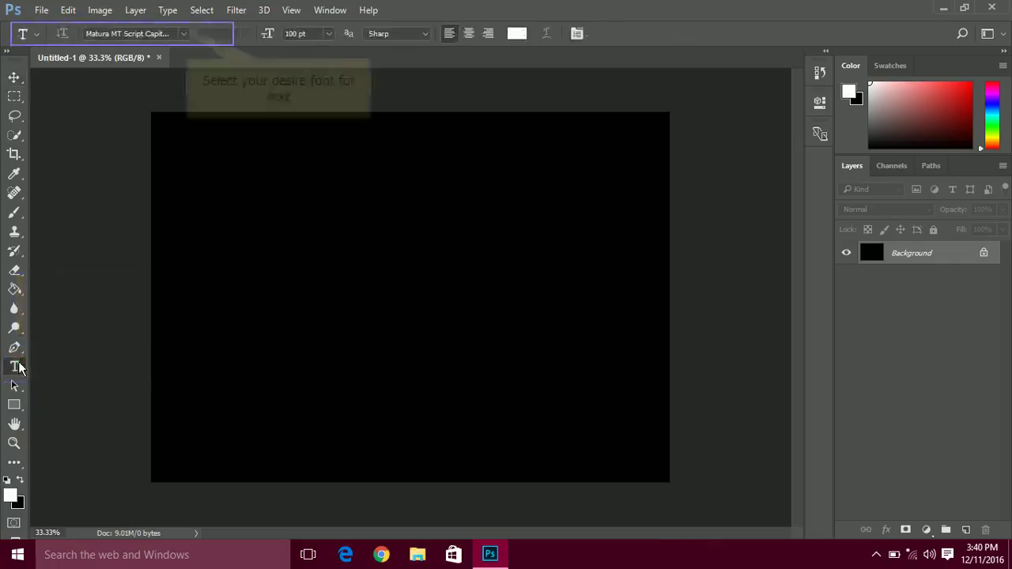
{"action": "left_click", "coordinate": [184, 34]}
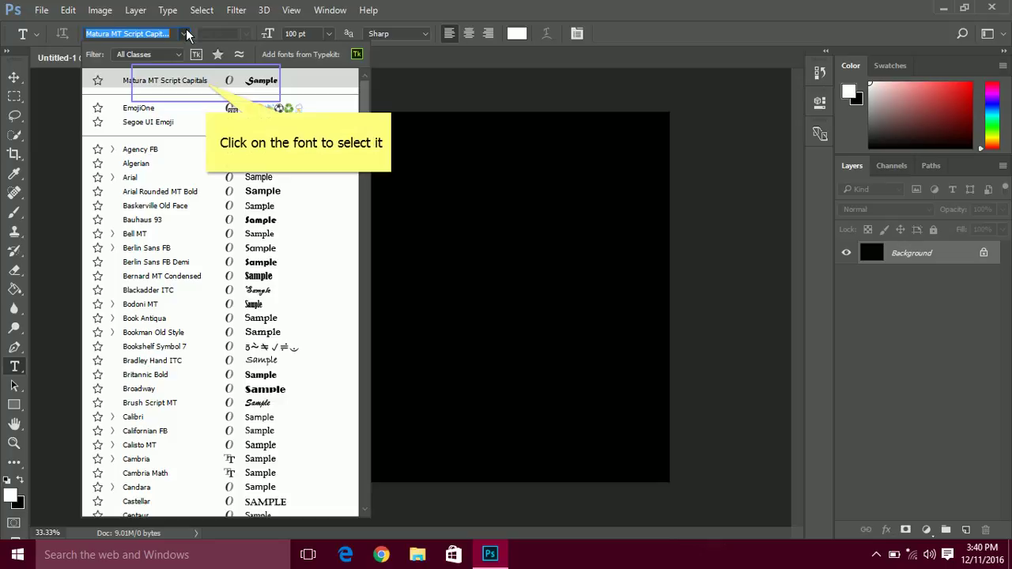
{"action": "left_click", "coordinate": [207, 87]}
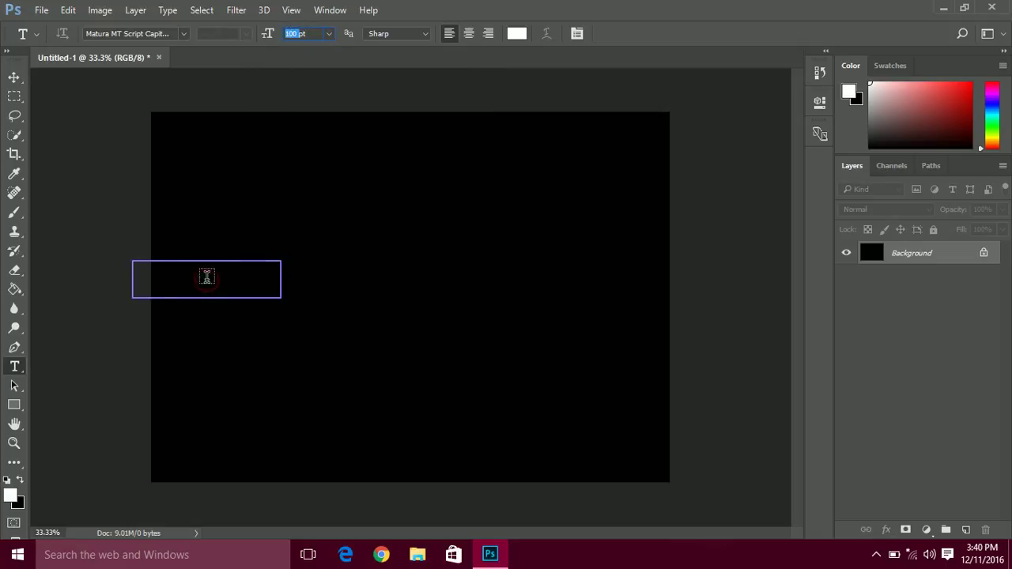
{"action": "left_click", "coordinate": [206, 276]}
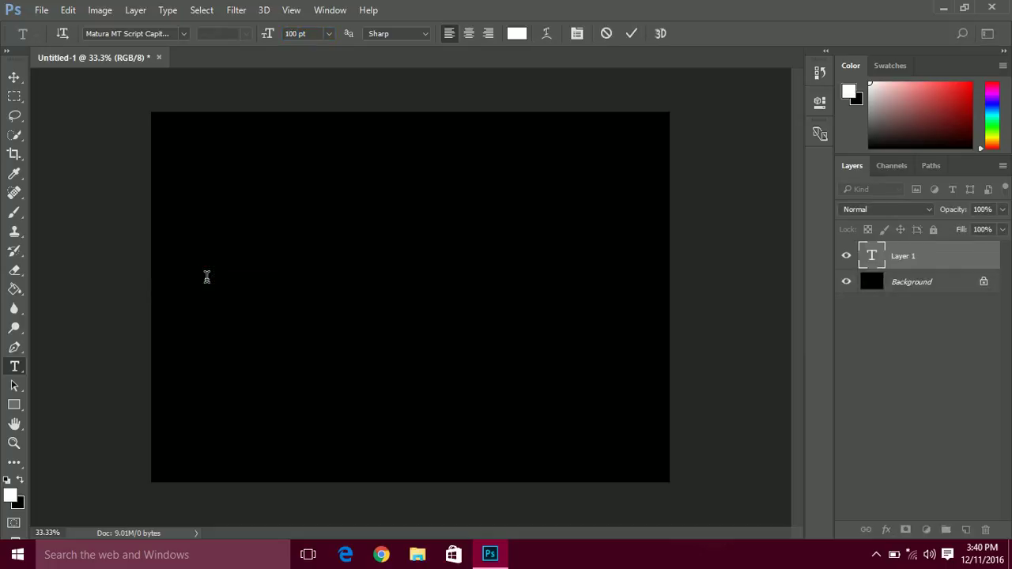
{"action": "type", "text": "L"}
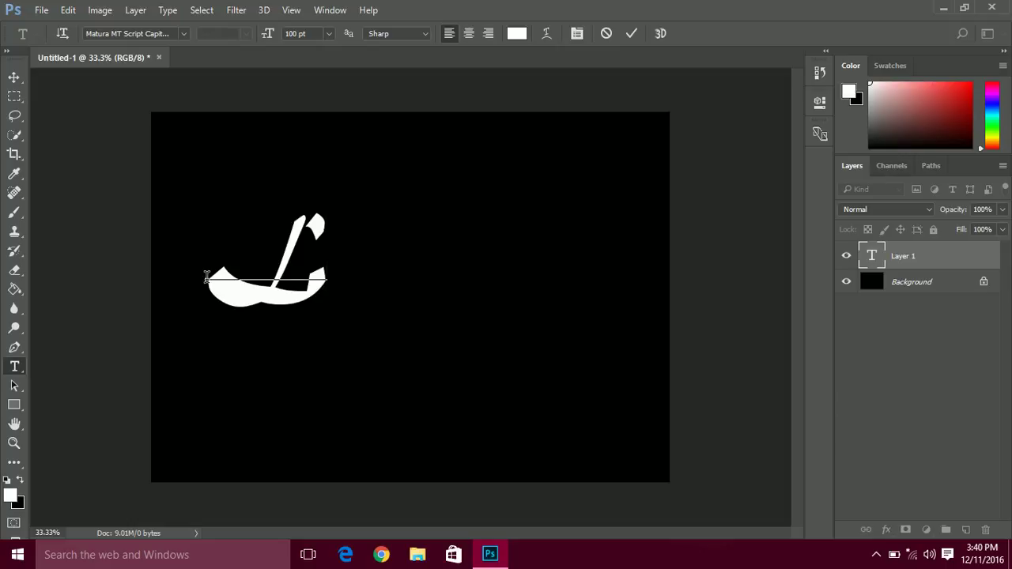
{"action": "type", "text": "oopnite"}
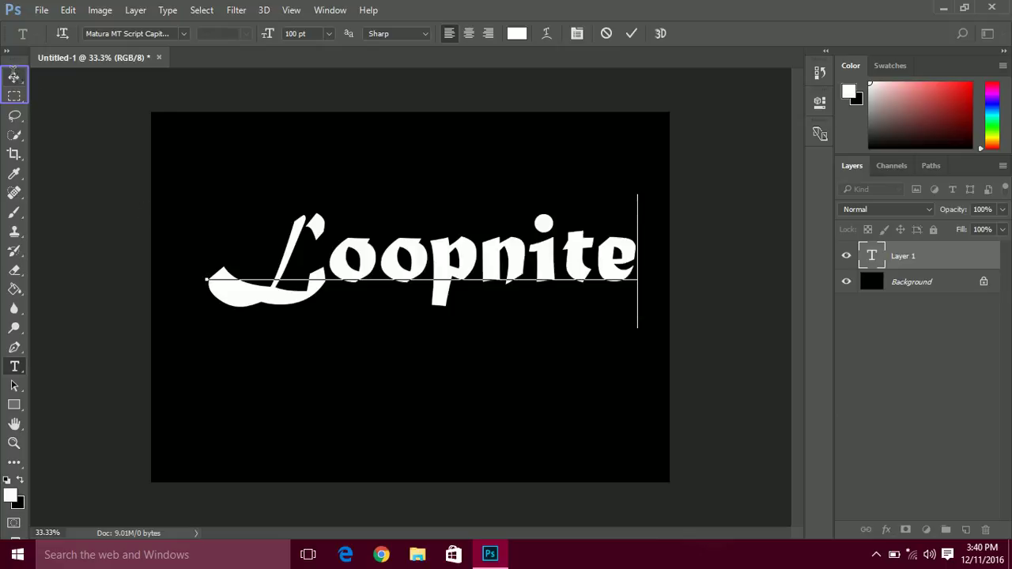
{"action": "left_click", "coordinate": [13, 73]}
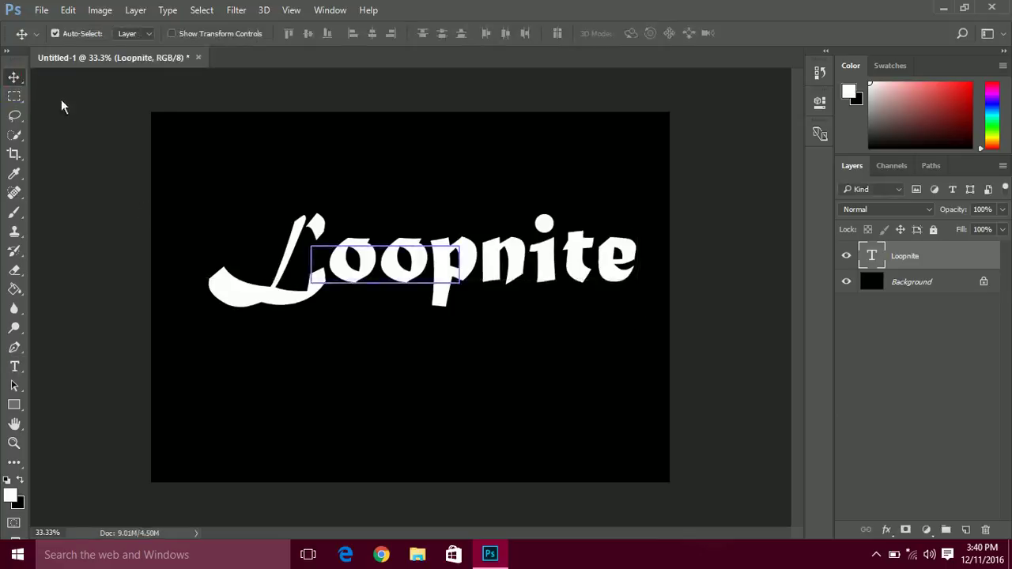
Drag the Loopnite text toward the centre and rasterize its type layer
{"action": "mouse_move", "coordinate": [386, 269]}
{"action": "left_mouse_down"}
{"action": "mouse_move", "coordinate": [375, 275]}
{"action": "mouse_move", "coordinate": [380, 290]}
{"action": "left_mouse_up"}
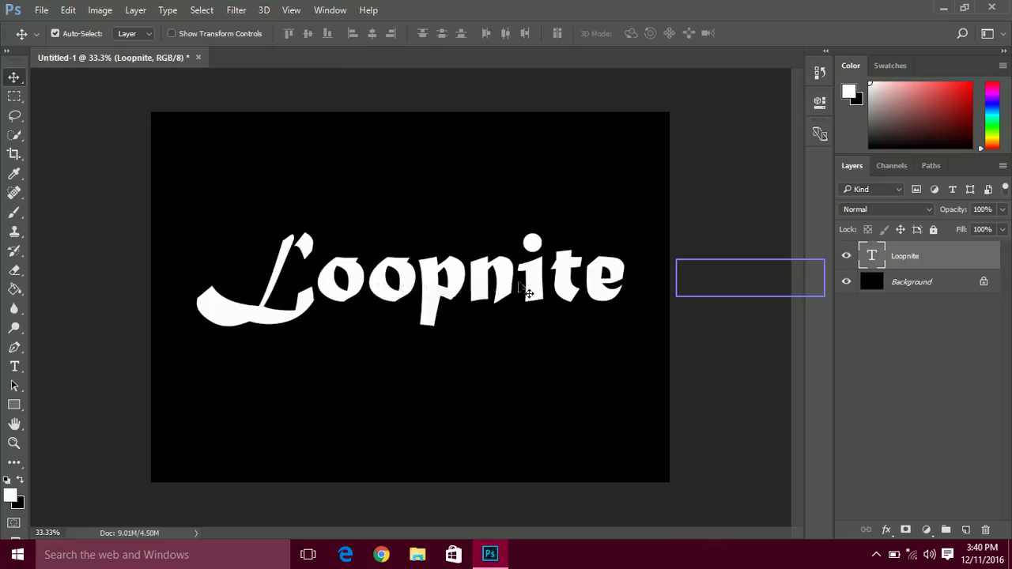
{"action": "left_click", "coordinate": [751, 281]}
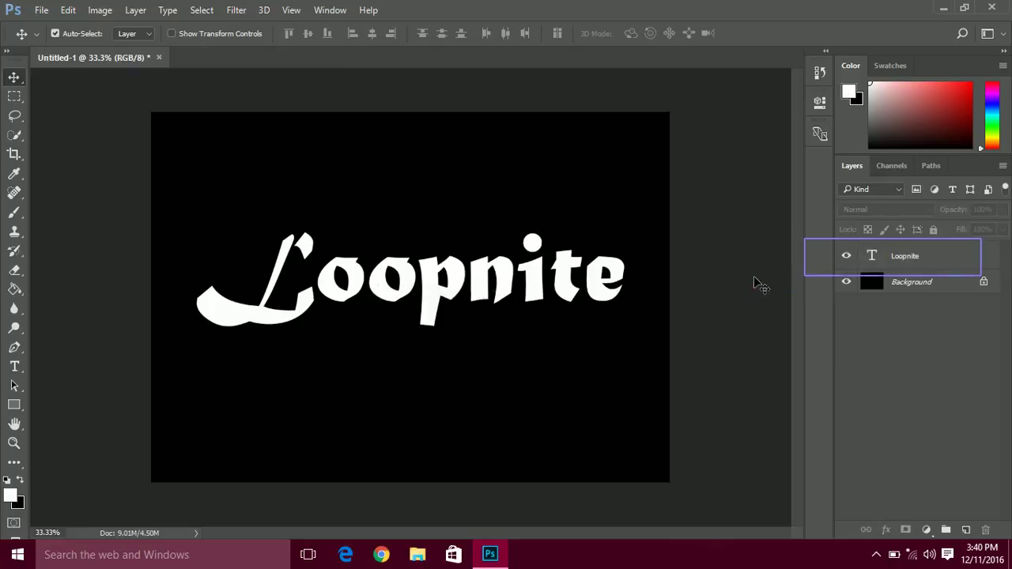
{"action": "left_click", "coordinate": [895, 262]}
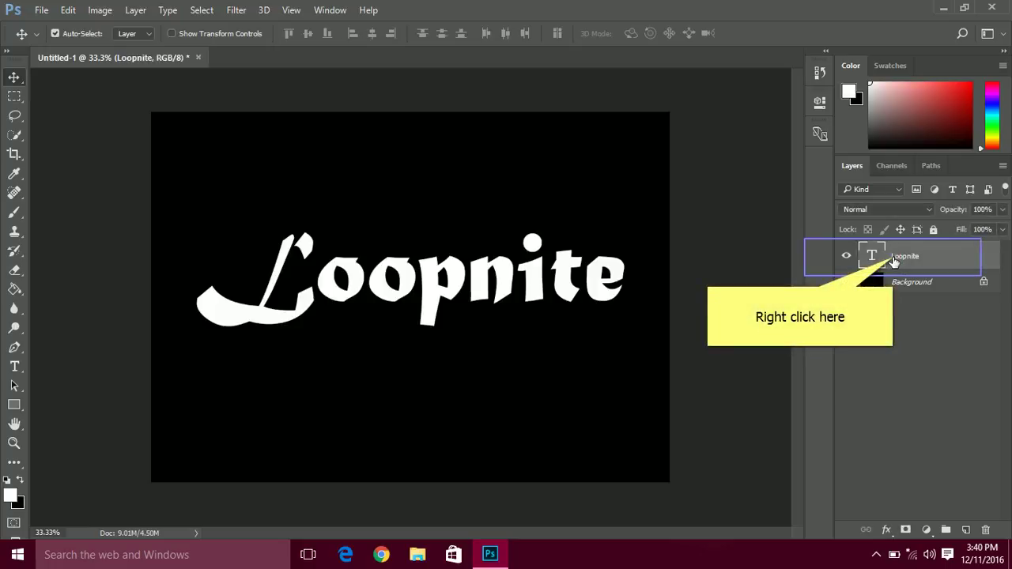
{"action": "right_click", "coordinate": [894, 261]}
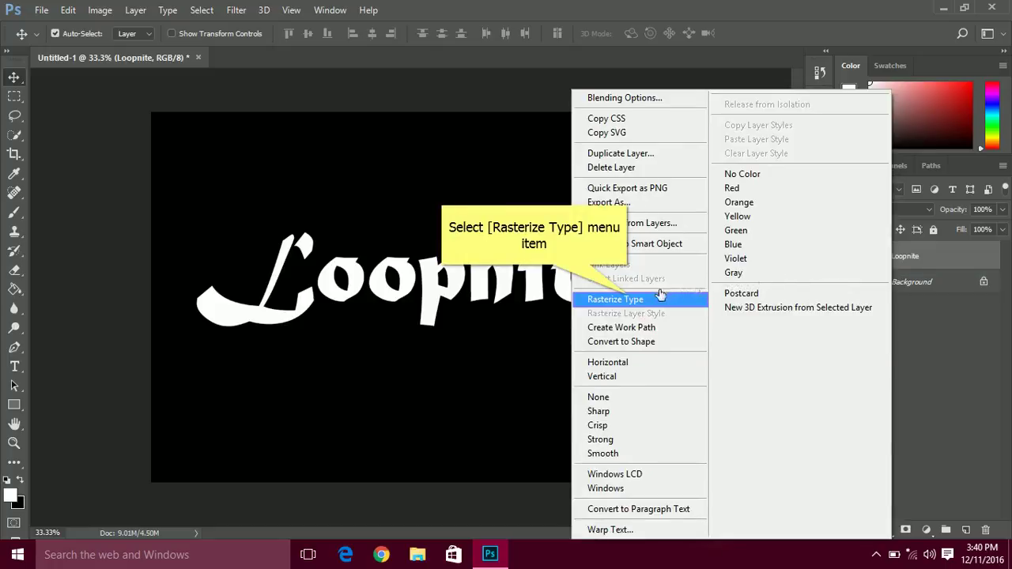
{"action": "left_click", "coordinate": [627, 299]}
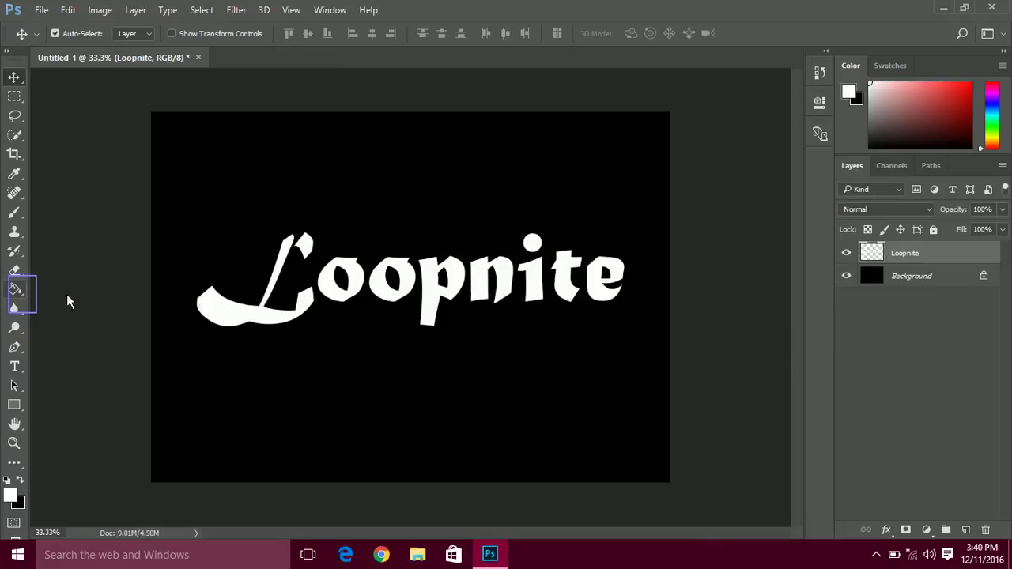
{"action": "left_click", "coordinate": [24, 300]}
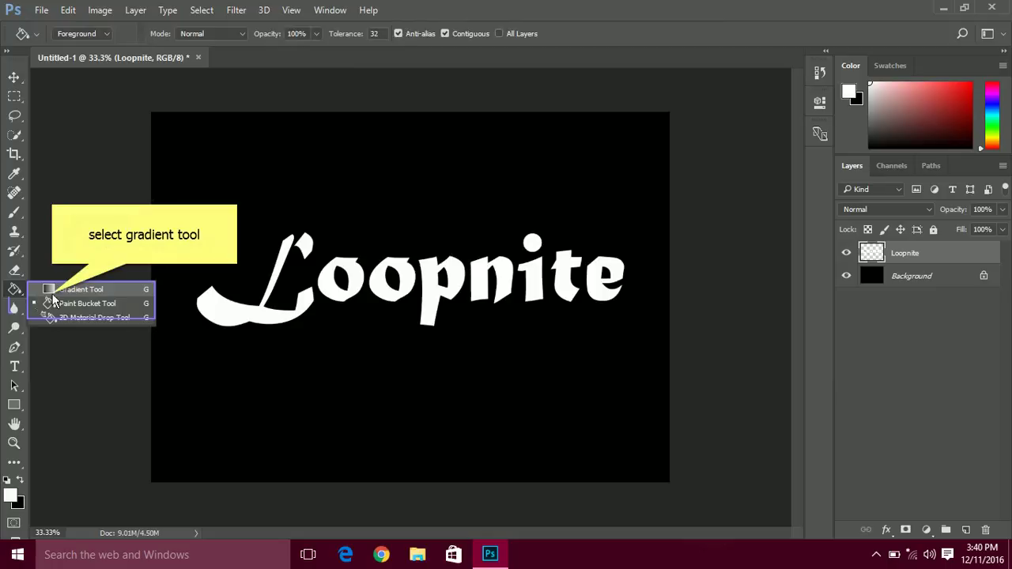
Start a custom gradient from the black-to-white preset in the Gradient Editor
{"action": "left_click", "coordinate": [75, 289]}
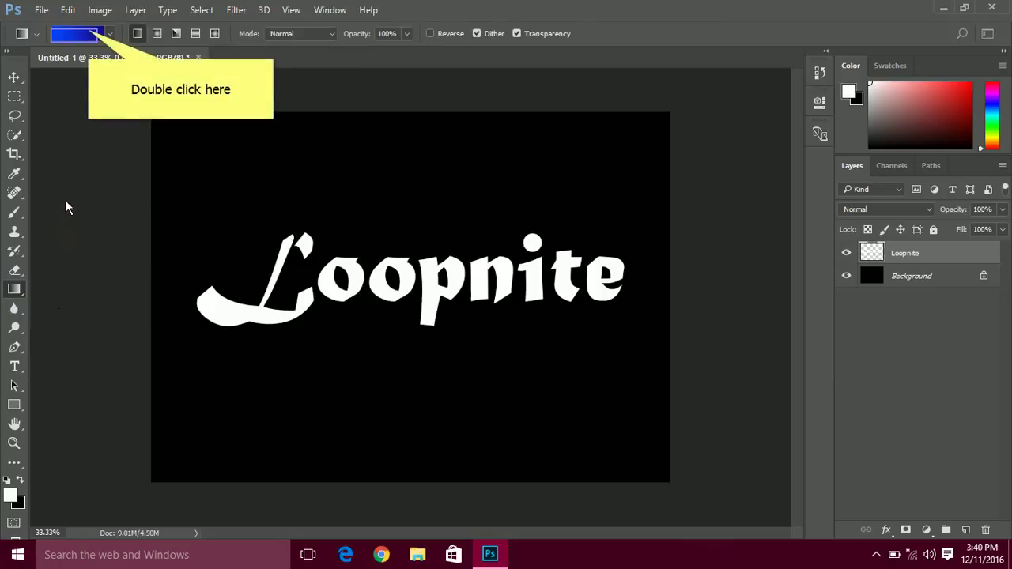
{"action": "double_click", "coordinate": [91, 36]}
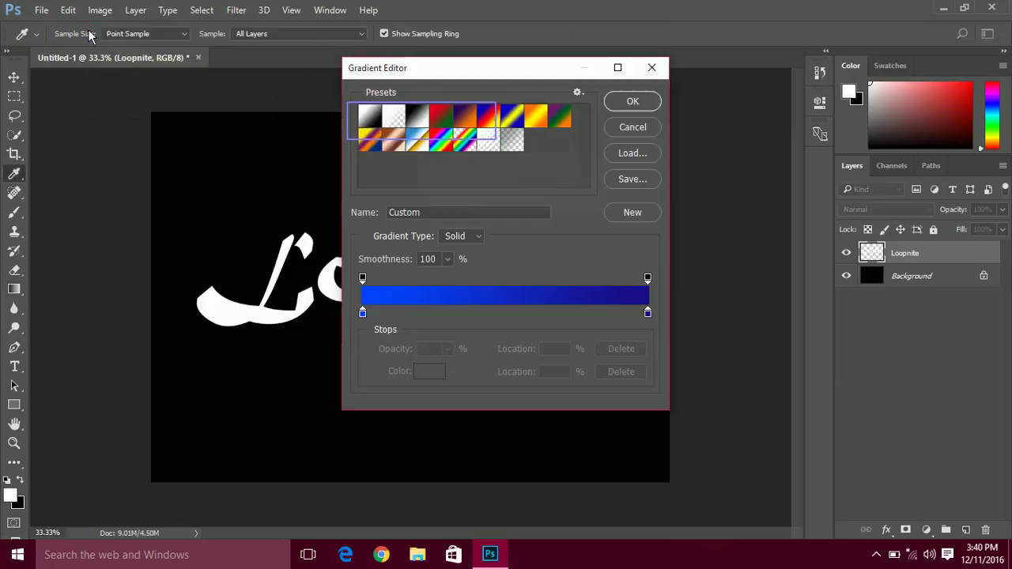
{"action": "left_click", "coordinate": [420, 118]}
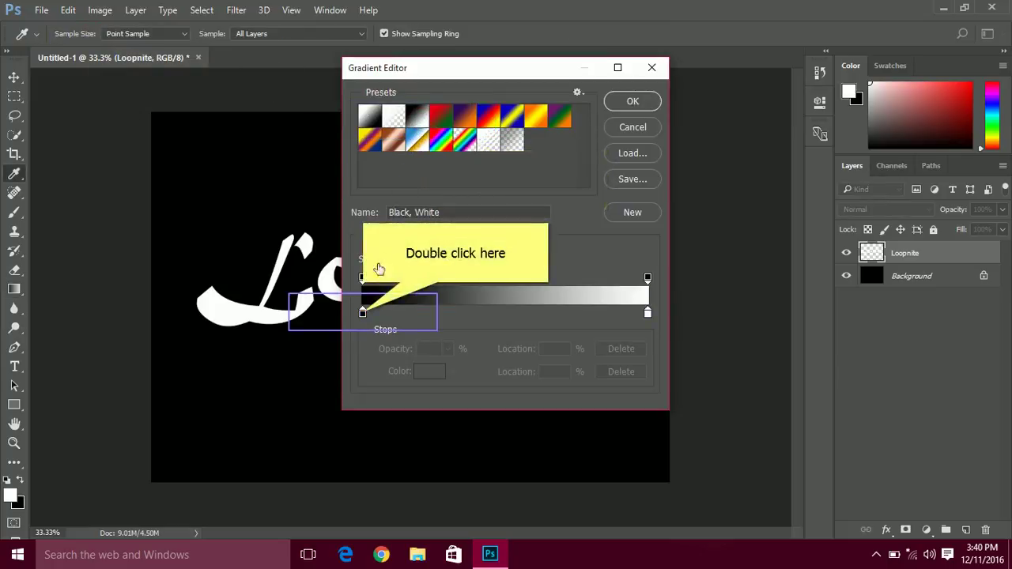
{"action": "double_click", "coordinate": [363, 314]}
{"action": "double_click", "coordinate": [363, 314]}
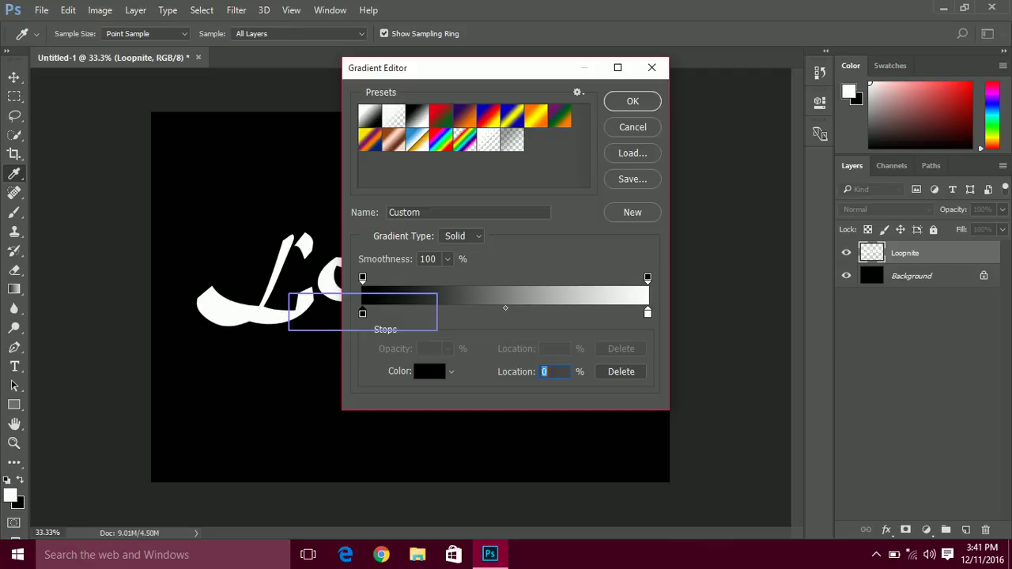
{"action": "double_click", "coordinate": [363, 314]}
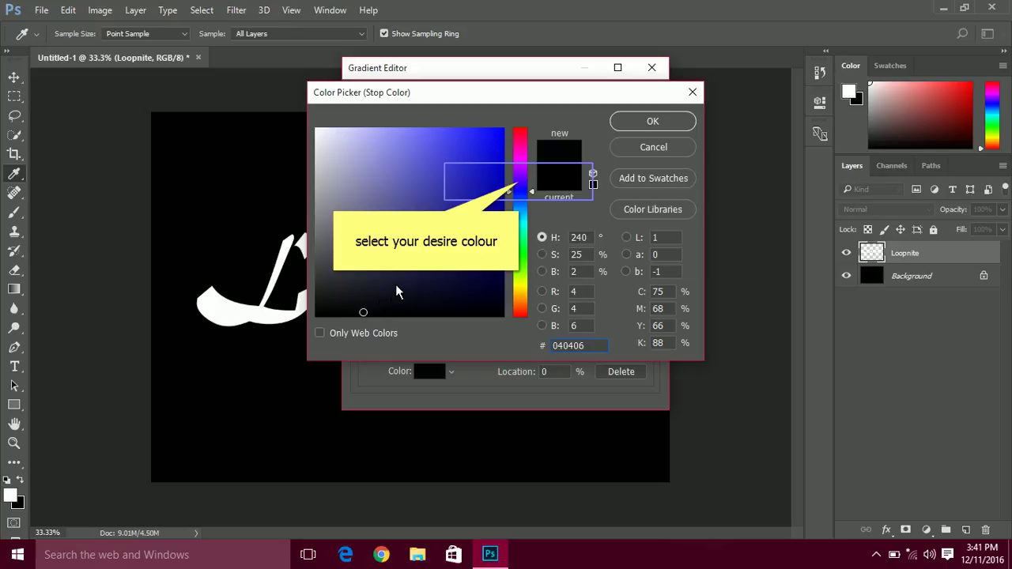
Set the gradient's left colour stop to bright blue 019bfc
{"action": "left_click", "coordinate": [519, 182]}
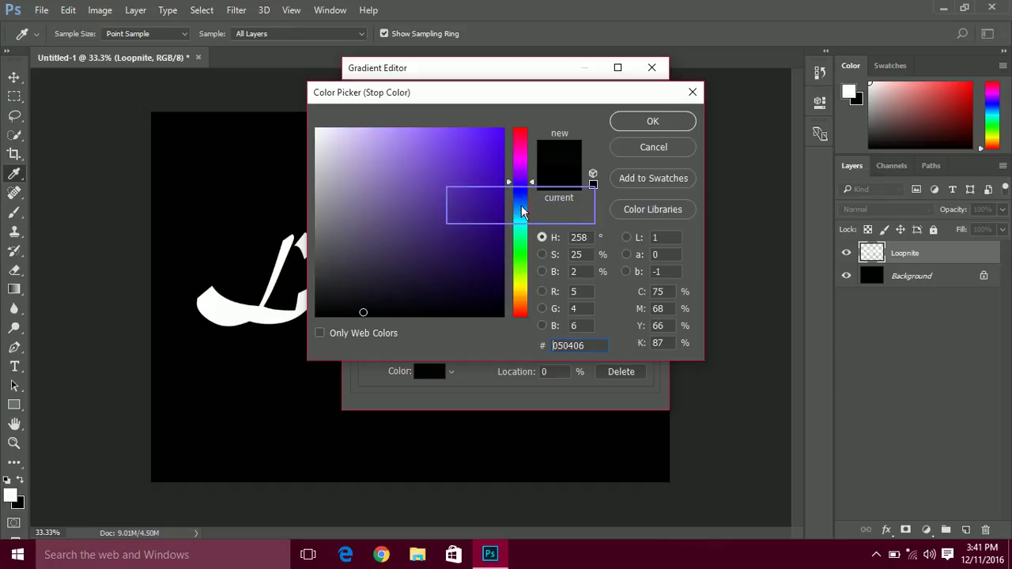
{"action": "left_click", "coordinate": [521, 206]}
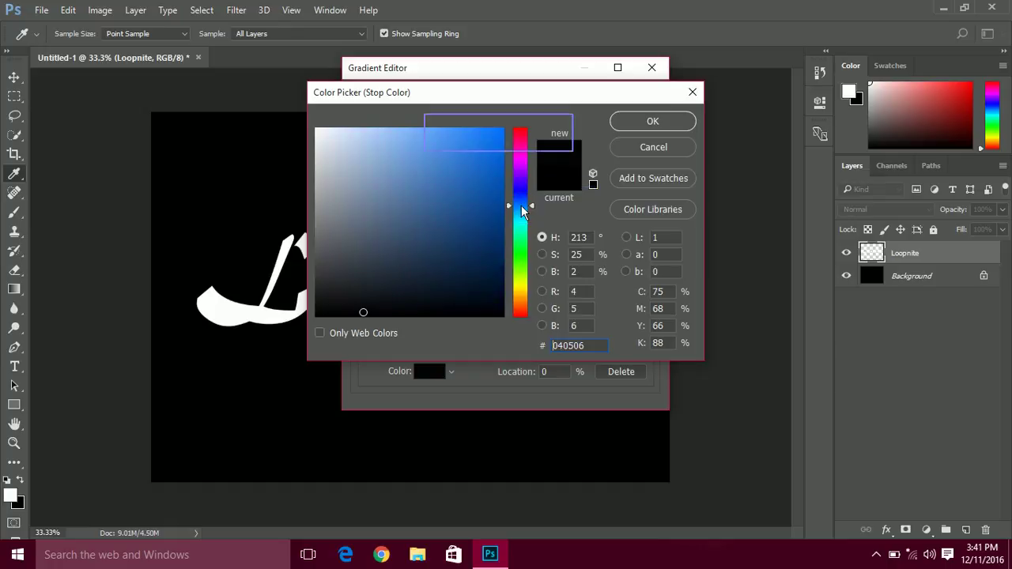
{"action": "left_click", "coordinate": [499, 134]}
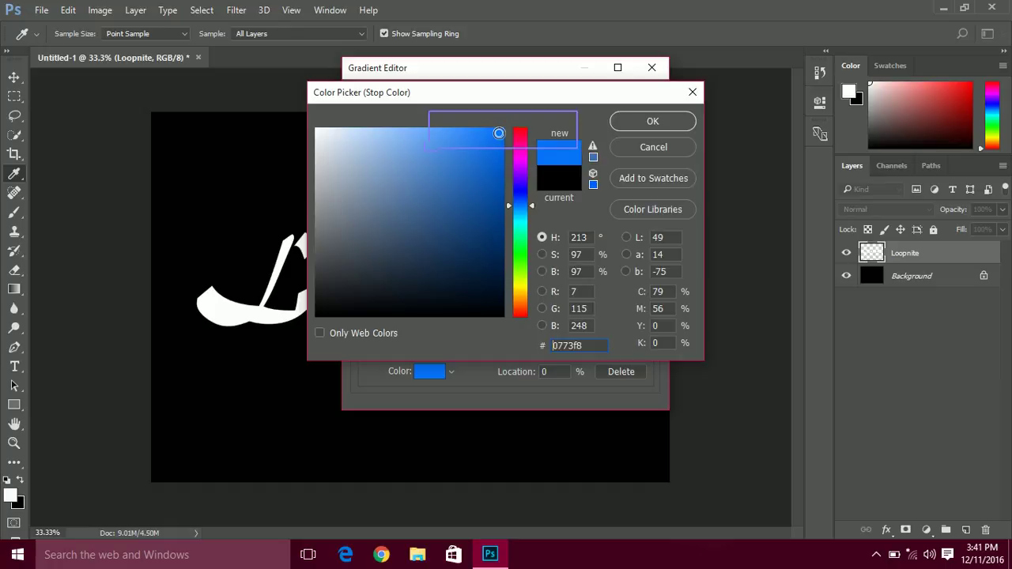
{"action": "left_click", "coordinate": [504, 130]}
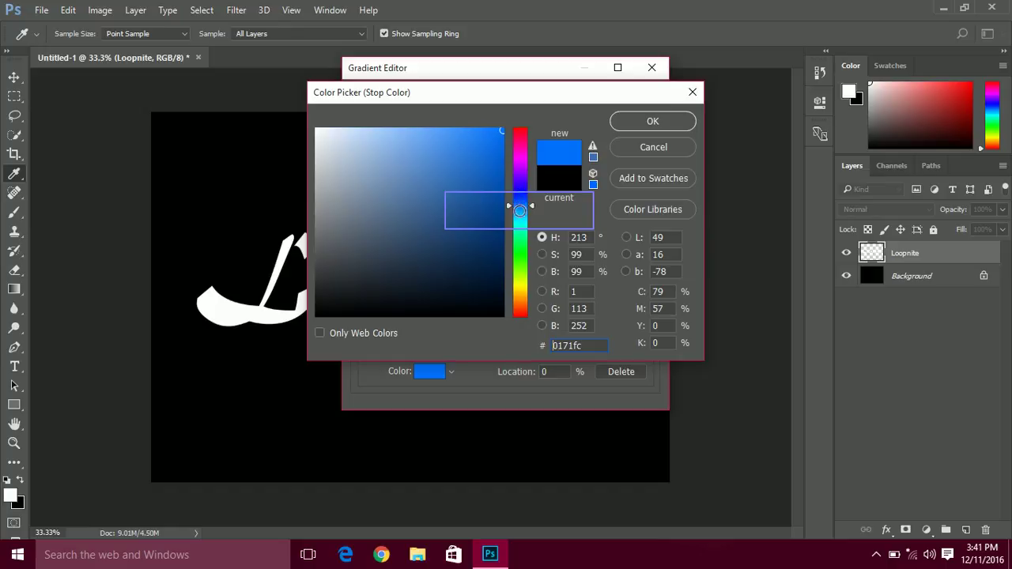
{"action": "left_click", "coordinate": [520, 211]}
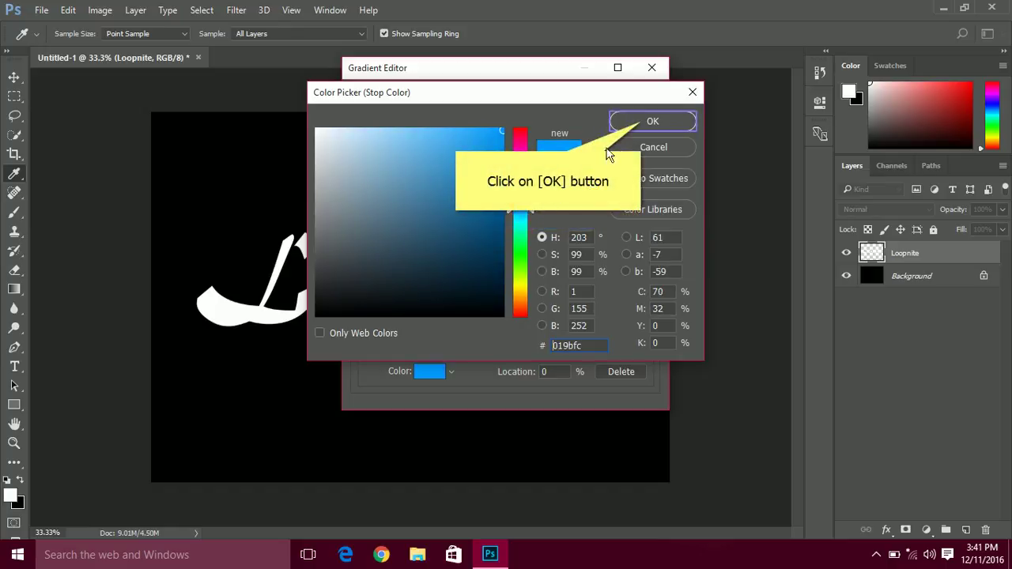
{"action": "left_click", "coordinate": [640, 121]}
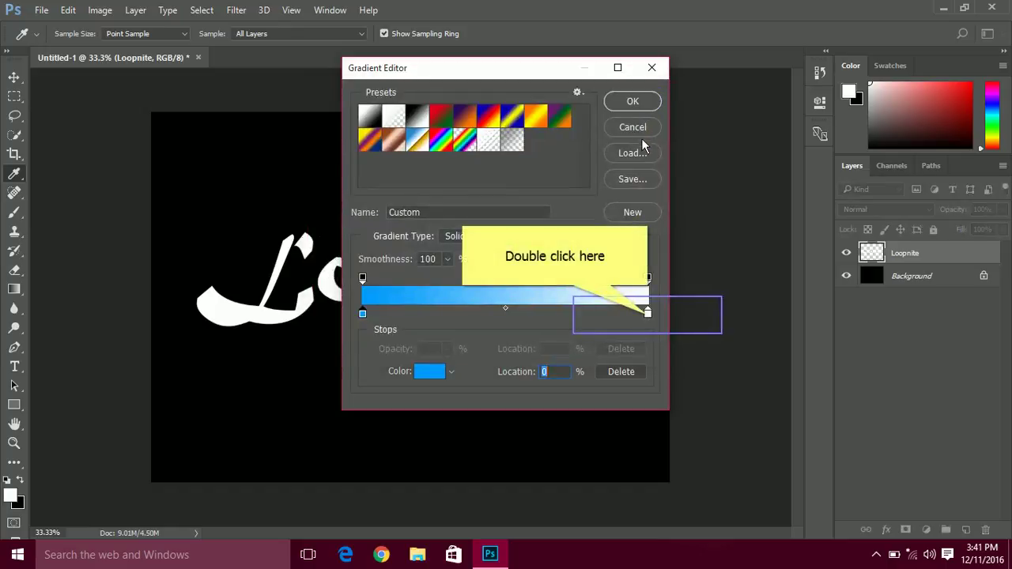
Change the gradient's right colour stop to a purple
{"action": "double_click", "coordinate": [647, 312]}
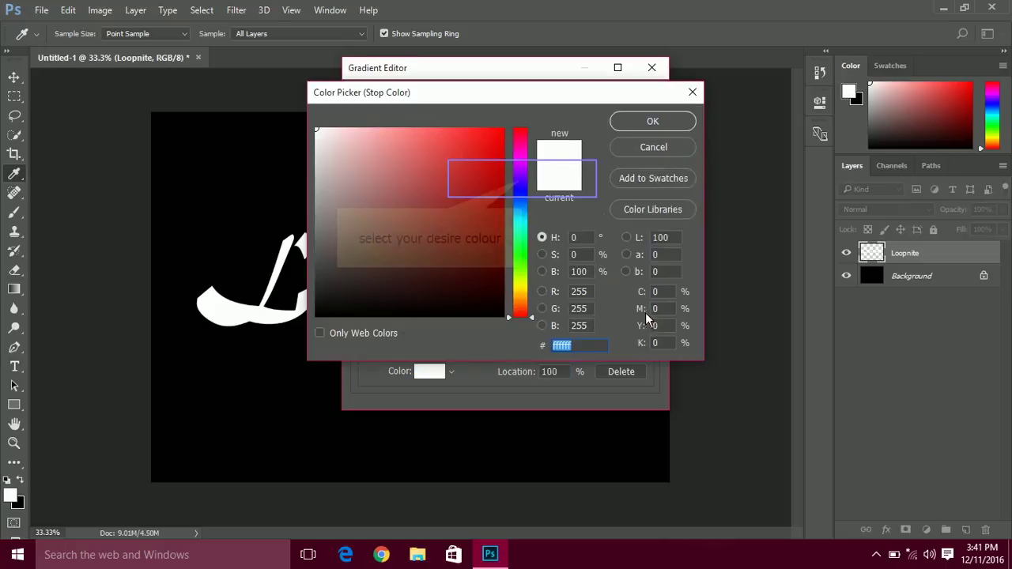
{"action": "left_click", "coordinate": [522, 179]}
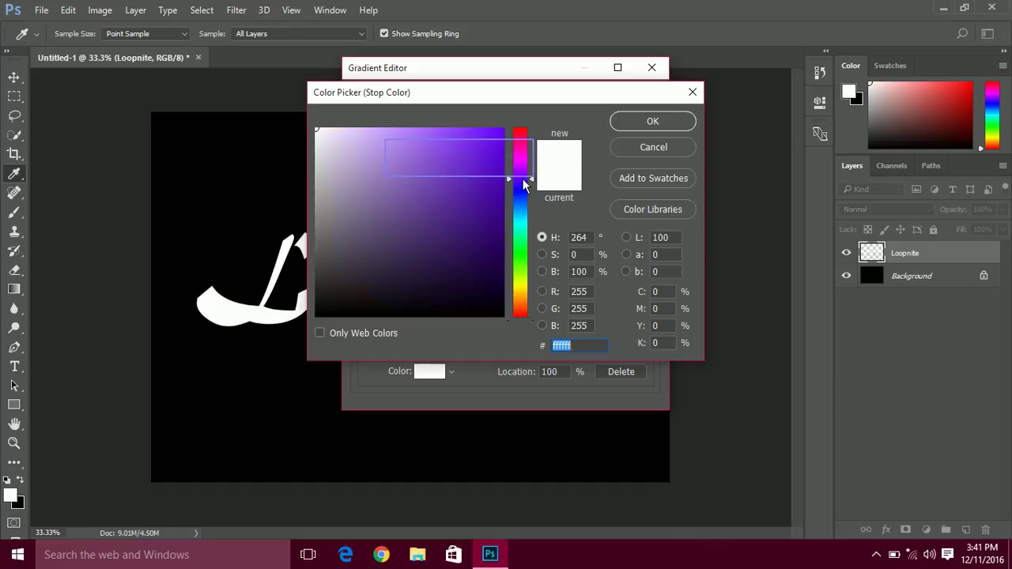
{"action": "left_click", "coordinate": [459, 158]}
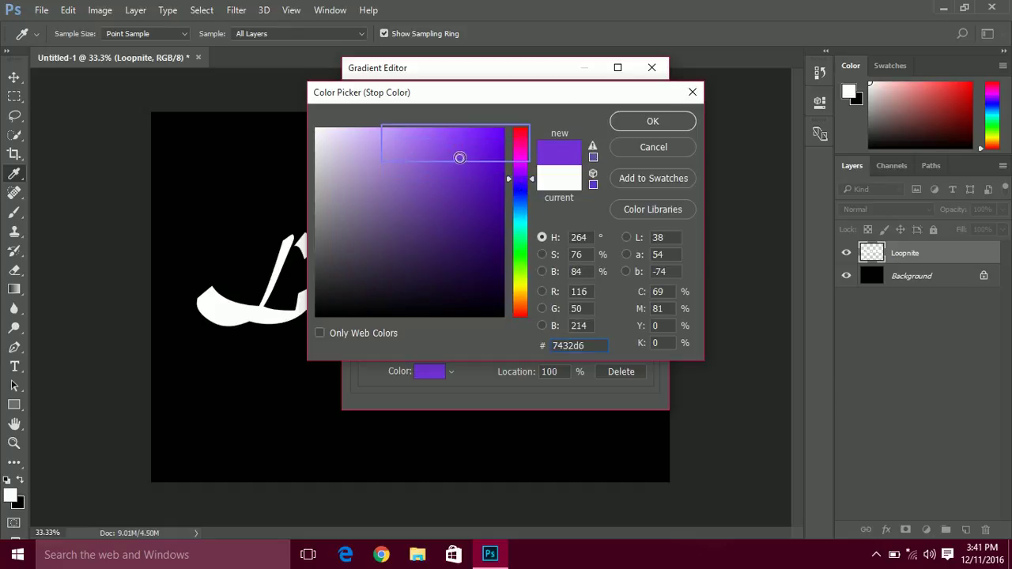
{"action": "left_click", "coordinate": [456, 144]}
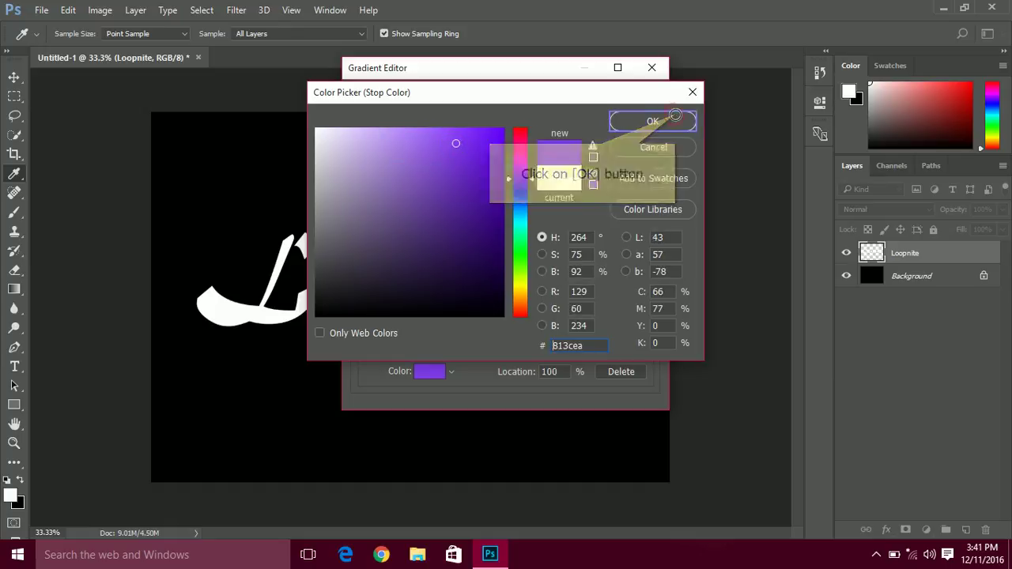
{"action": "left_click", "coordinate": [652, 120]}
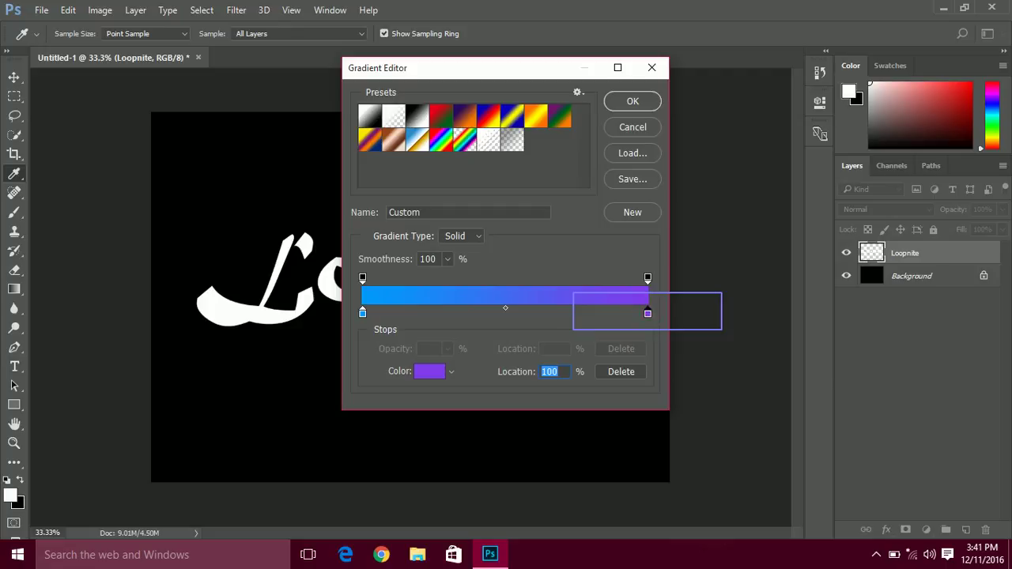
Deepen the right stop to purple 5318ac, nudge the midpoint left, and accept the gradient
{"action": "double_click", "coordinate": [648, 314]}
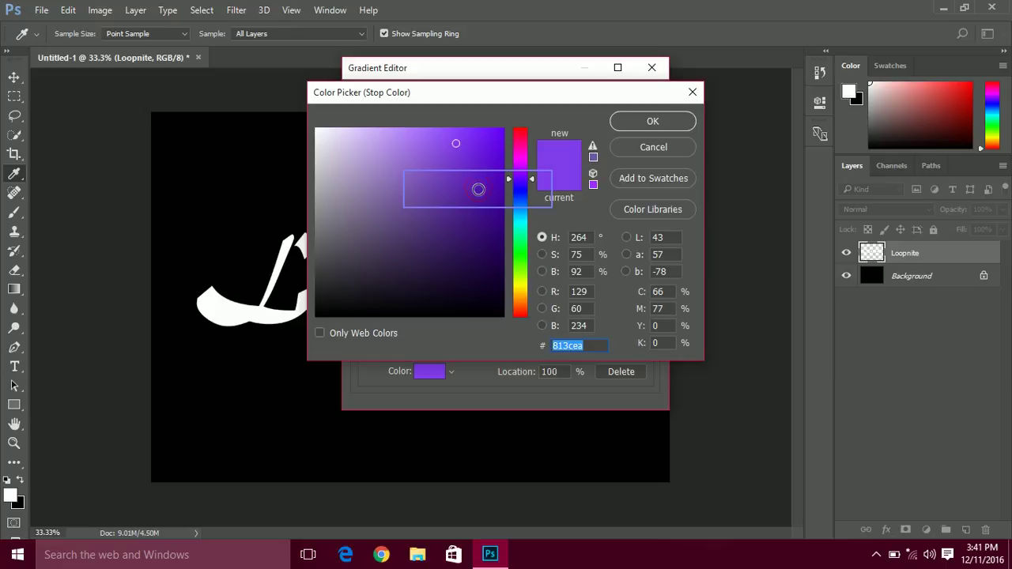
{"action": "left_click", "coordinate": [479, 189]}
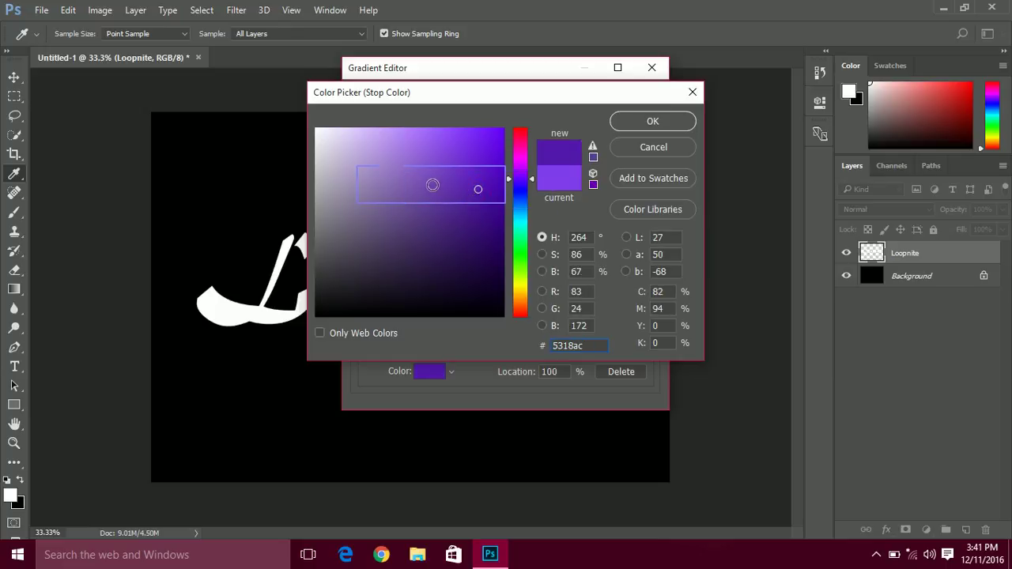
{"action": "left_click", "coordinate": [653, 121]}
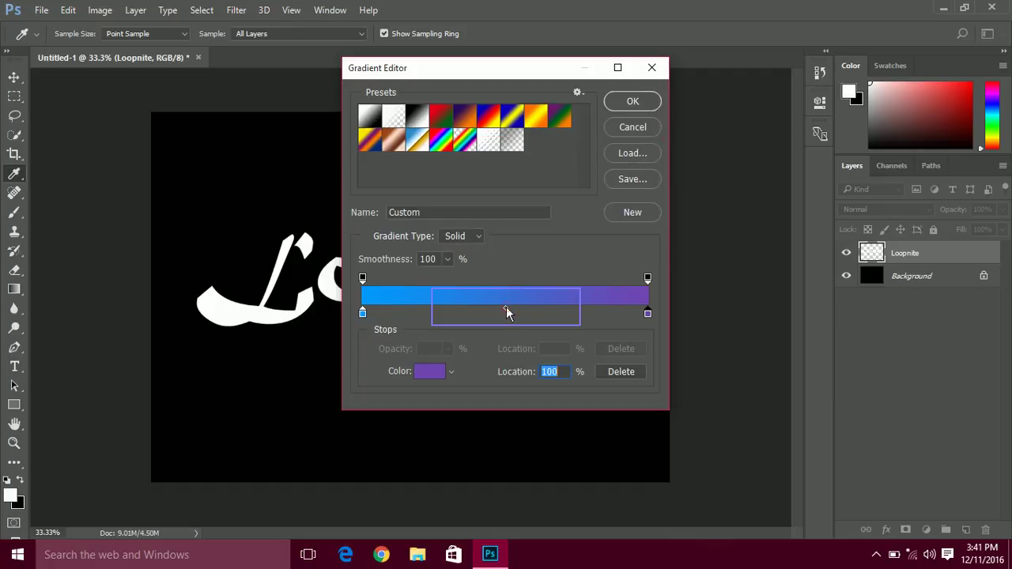
{"action": "left_click_drag", "start_coordinate": [506, 309], "coordinate": [481, 308]}
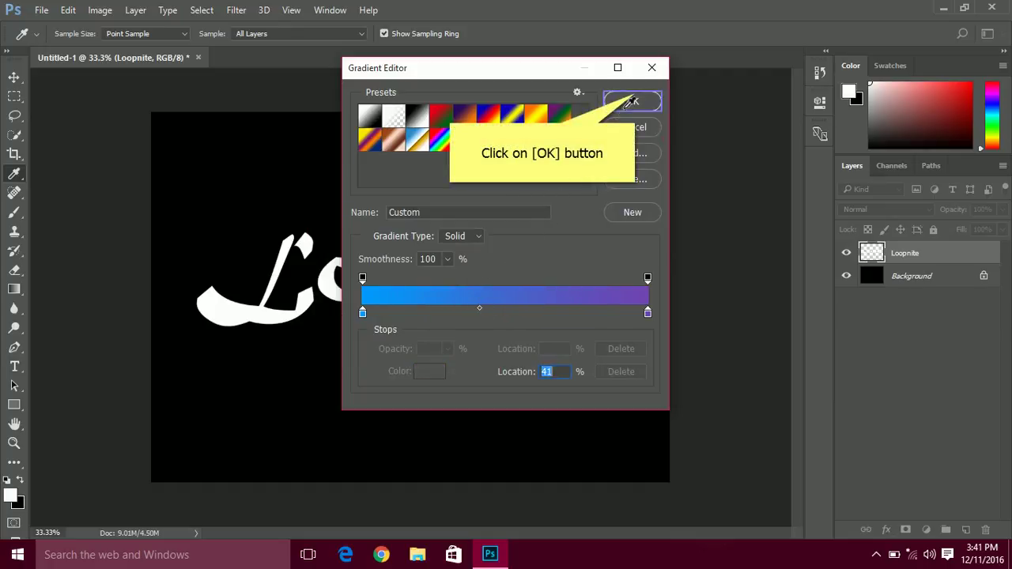
{"action": "left_click", "coordinate": [635, 99]}
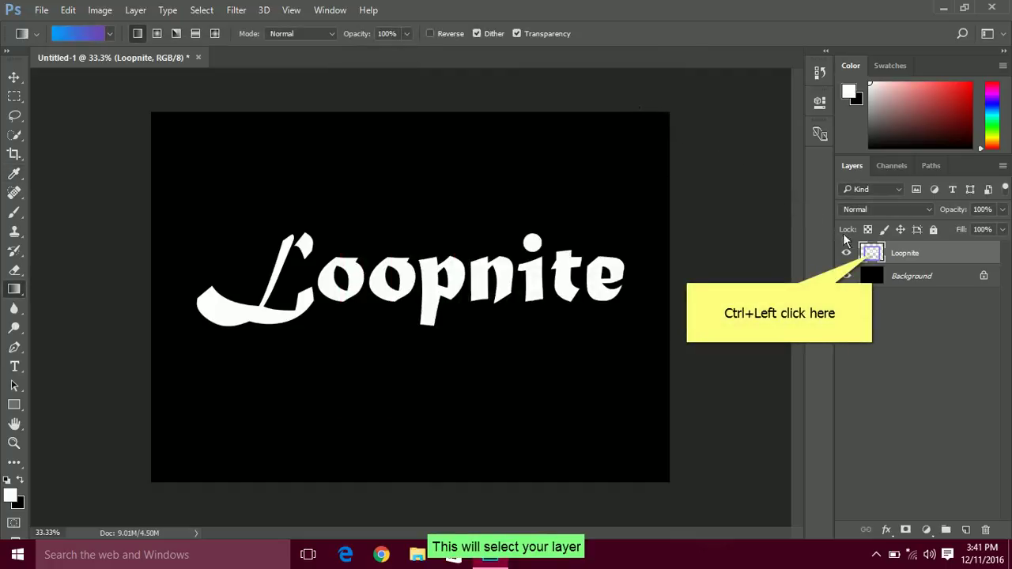
Load the Loopnite selection and drag the blue-to-purple gradient left to right across it
{"action": "left_click", "coordinate": [873, 253], "text": "ctrl"}
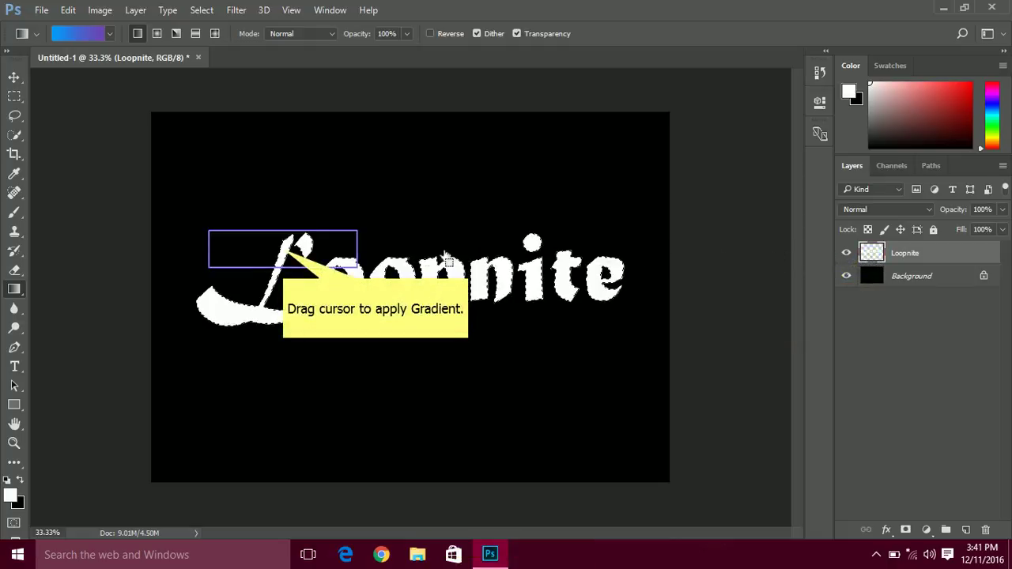
{"action": "left_click_drag", "start_coordinate": [283, 247], "coordinate": [412, 279]}
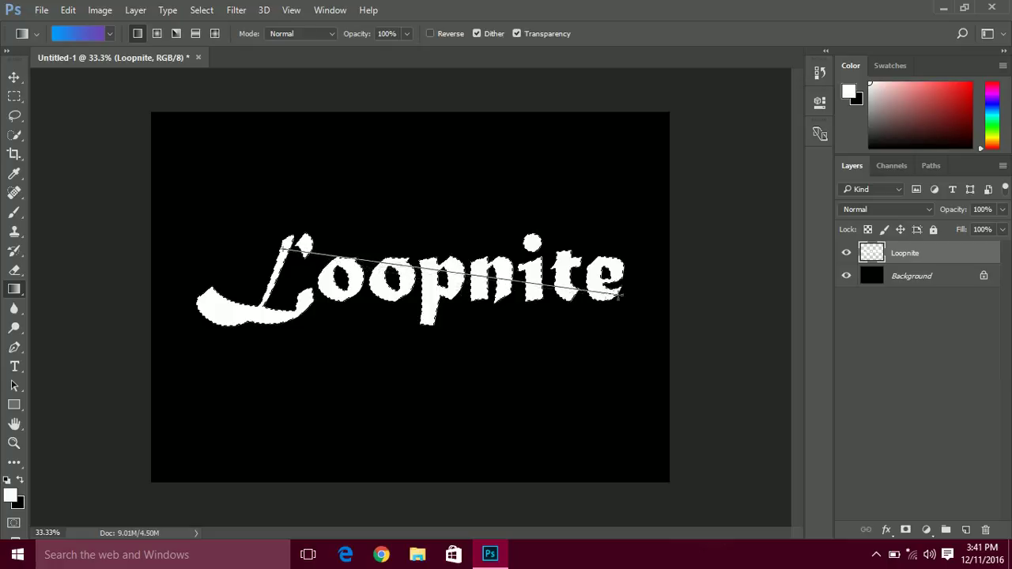
{"action": "left_click_drag", "start_coordinate": [411, 279], "coordinate": [615, 283]}
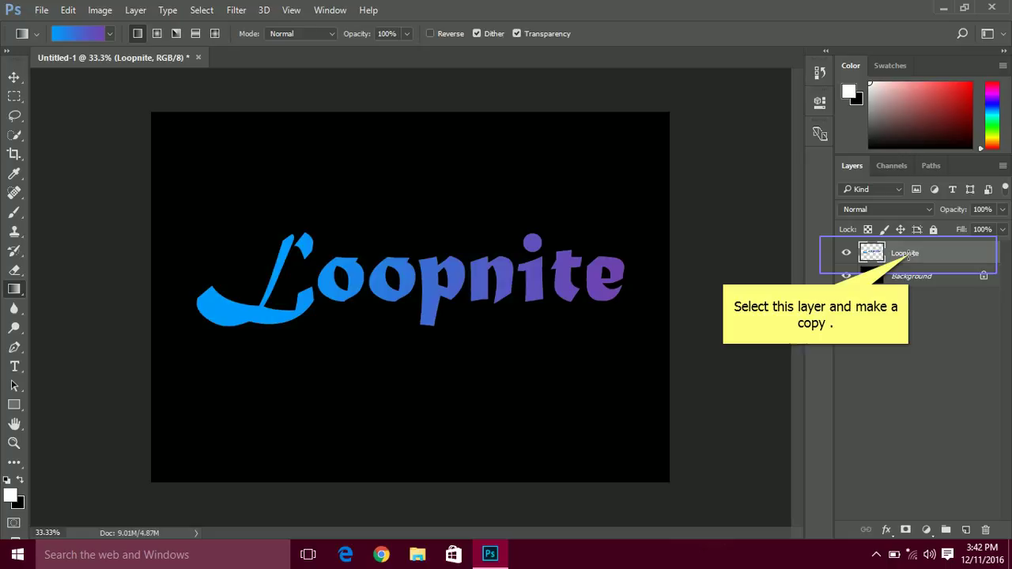
Create a Loopnite copy layer and a blank Layer 1 above it
{"action": "left_click_drag", "start_coordinate": [907, 254], "coordinate": [951, 500]}
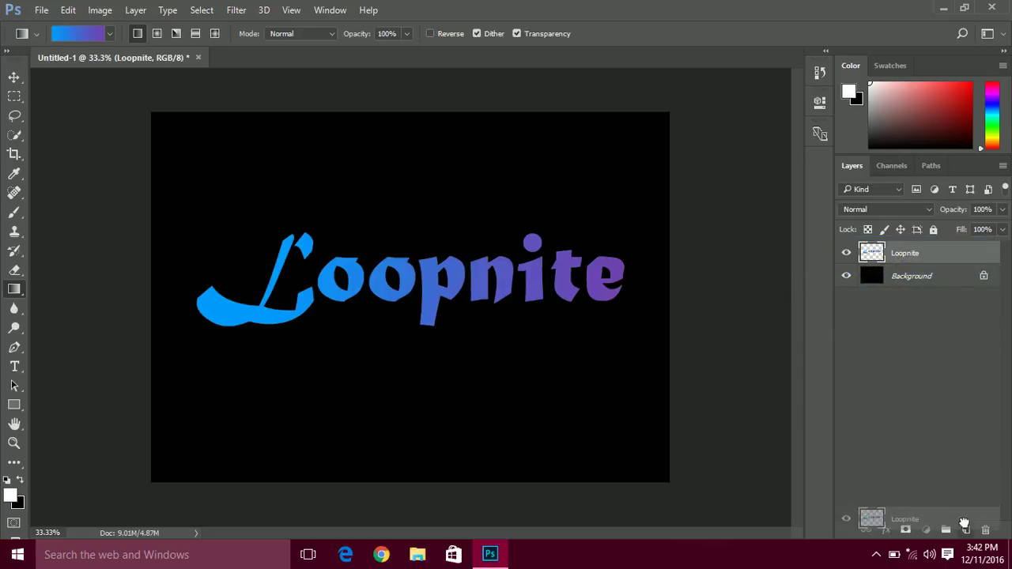
{"action": "left_click_drag", "start_coordinate": [951, 499], "coordinate": [966, 530]}
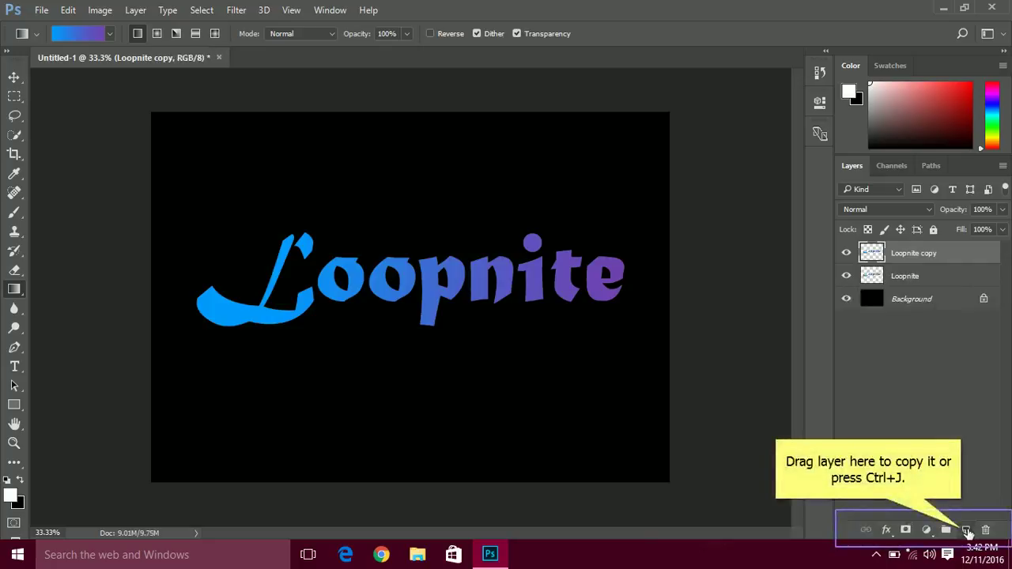
{"action": "left_click", "coordinate": [966, 530]}
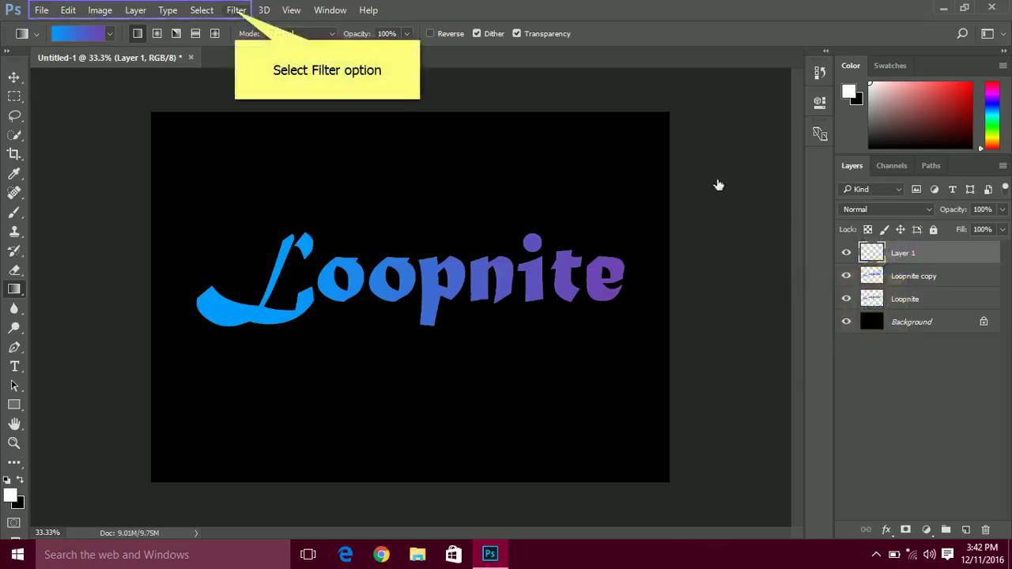
Render Clouds on Layer 1 and set its blend mode to Color Dodge
{"action": "left_click", "coordinate": [237, 11]}
{"action": "mouse_move", "coordinate": [324, 244]}
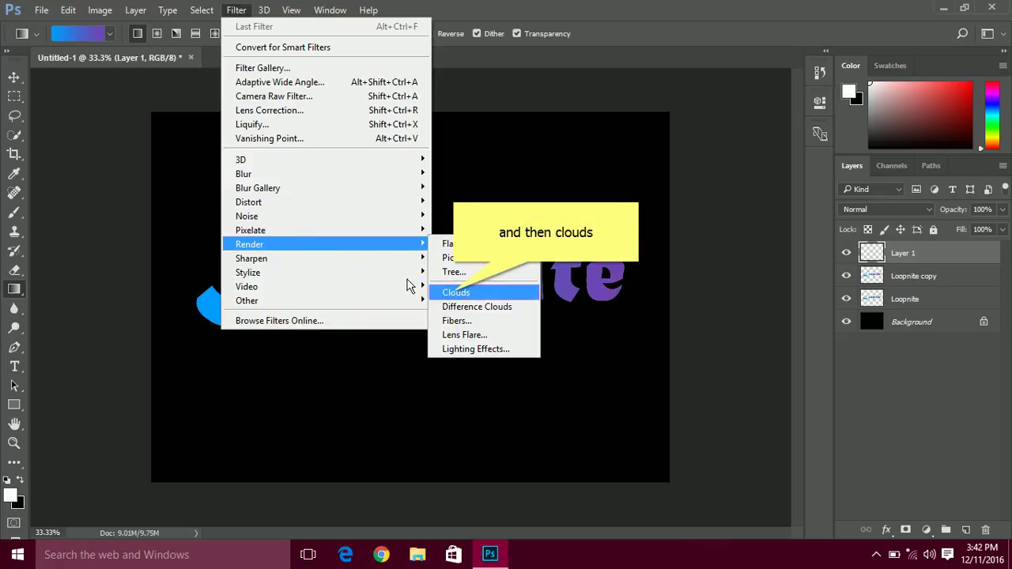
{"action": "left_click", "coordinate": [456, 295]}
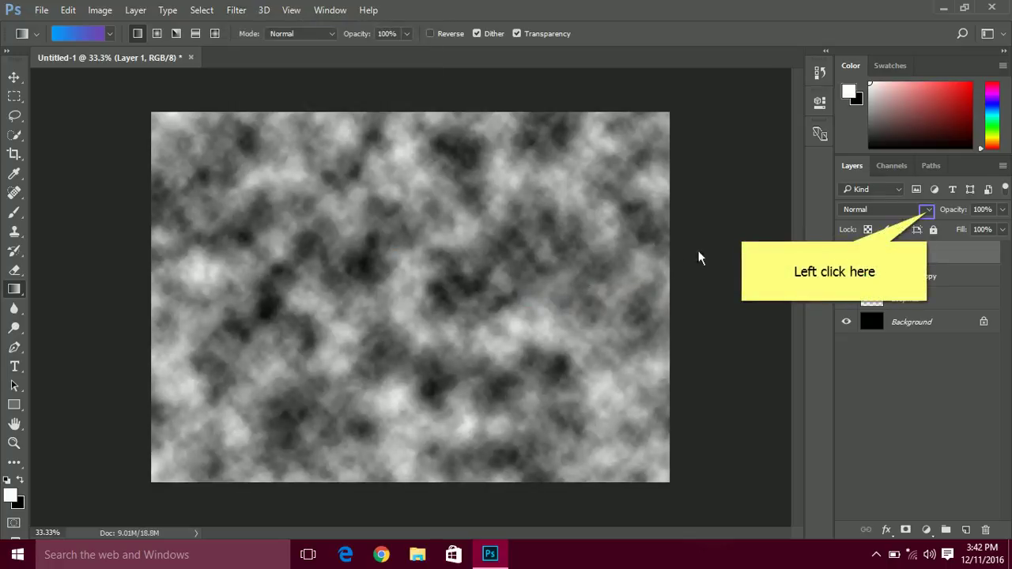
{"action": "left_click", "coordinate": [926, 212]}
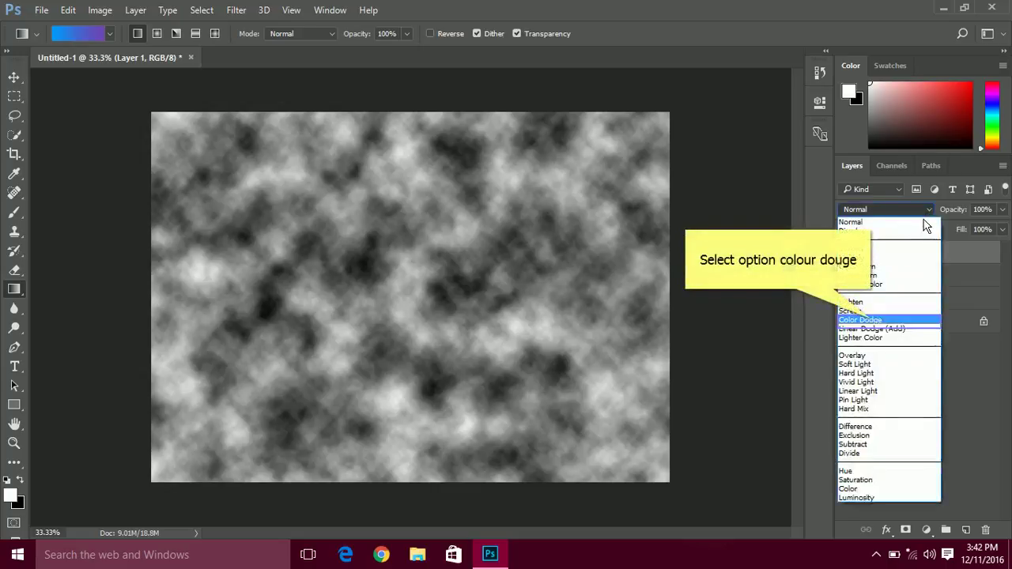
{"action": "left_click", "coordinate": [871, 320]}
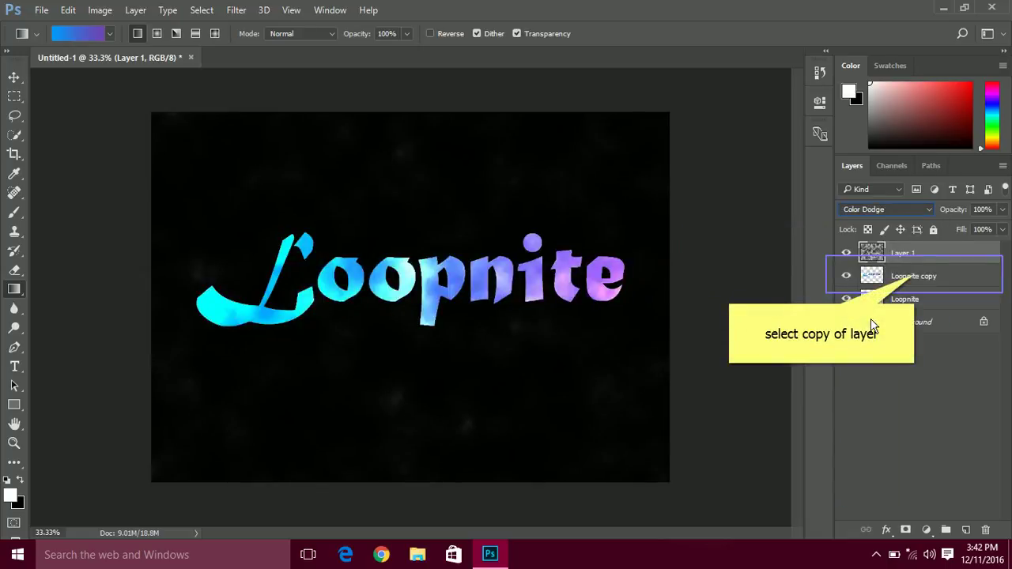
Open Gaussian Blur on the Loopnite copy layer and try radius values on the slider
{"action": "left_click", "coordinate": [915, 278]}
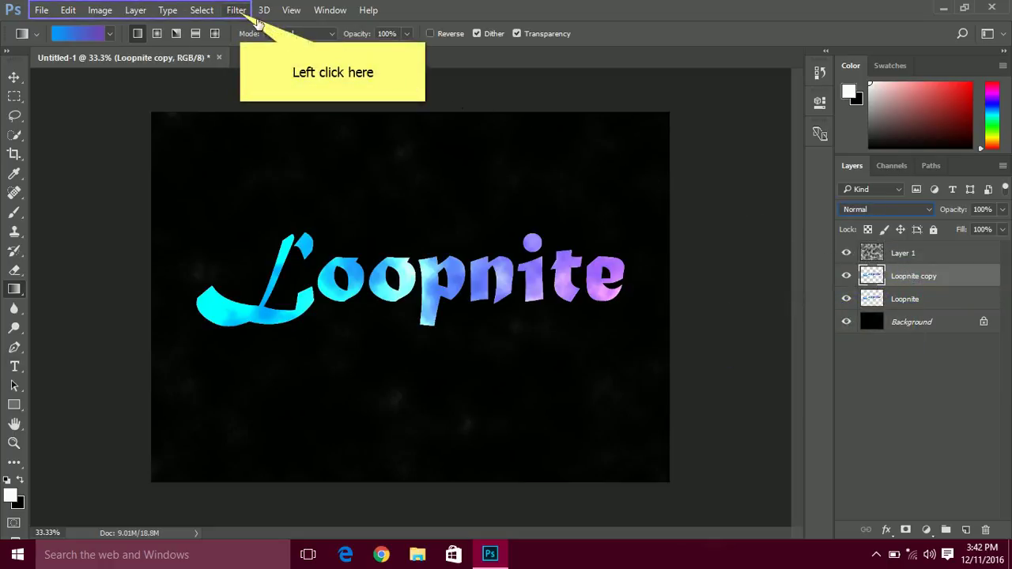
{"action": "left_click", "coordinate": [237, 10]}
{"action": "mouse_move", "coordinate": [244, 173]}
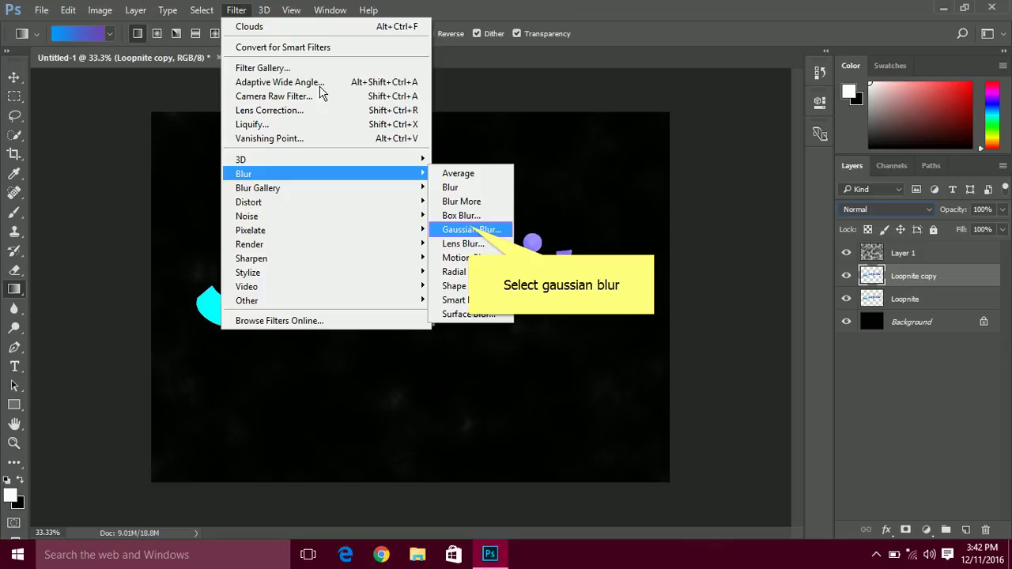
{"action": "left_click", "coordinate": [470, 228]}
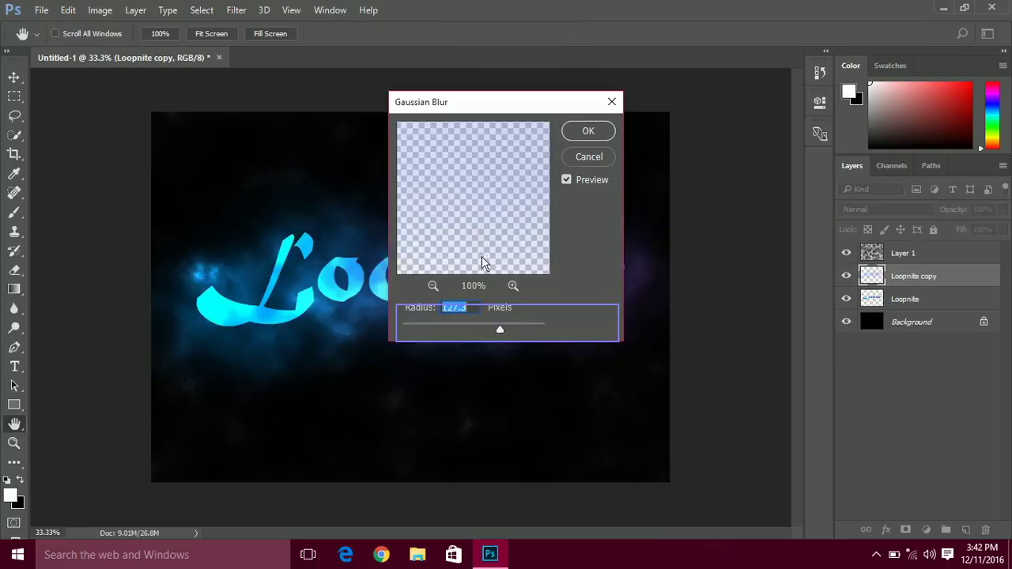
{"action": "left_click_drag", "start_coordinate": [508, 325], "coordinate": [506, 324]}
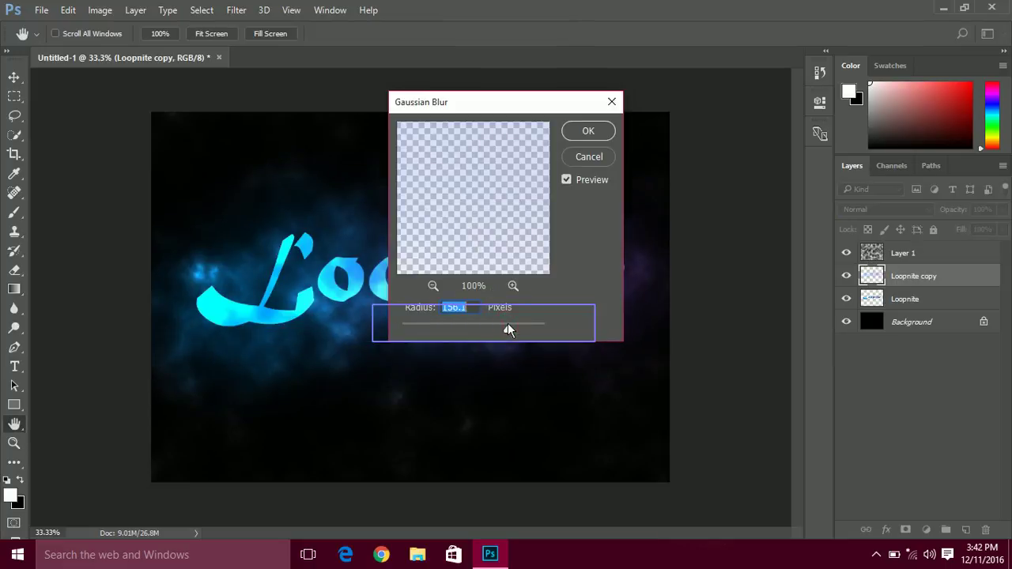
{"action": "left_click", "coordinate": [484, 325]}
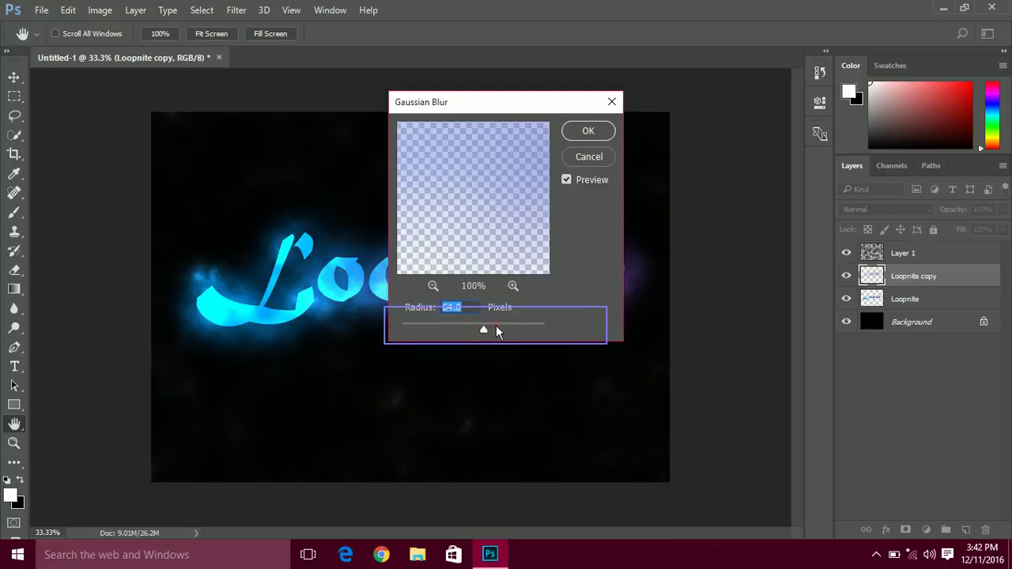
{"action": "left_click", "coordinate": [496, 325]}
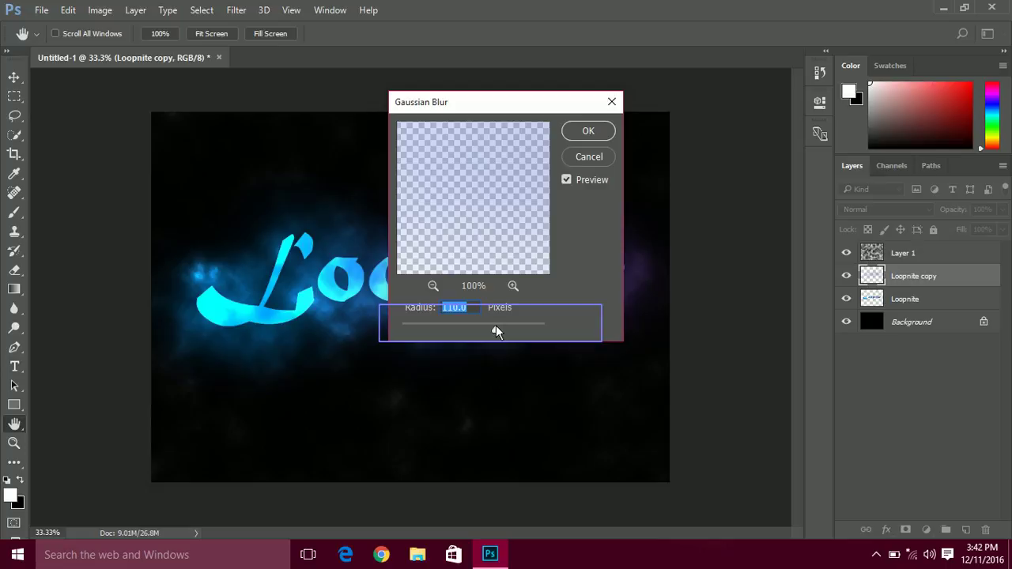
{"action": "left_click", "coordinate": [490, 323]}
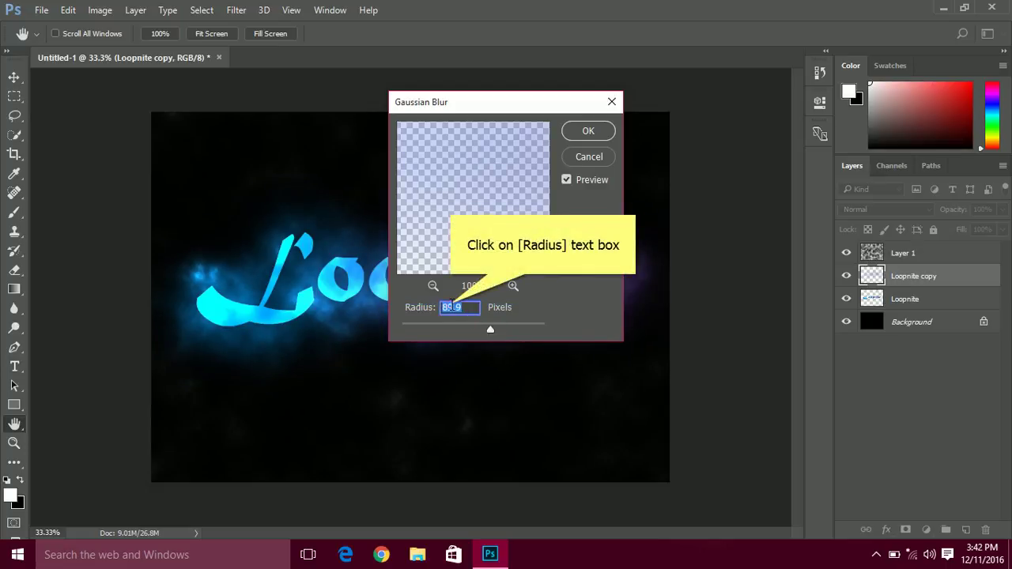
Enter a 110-pixel blur radius and apply the blur
{"action": "left_click", "coordinate": [452, 307]}
{"action": "left_click", "coordinate": [452, 307]}
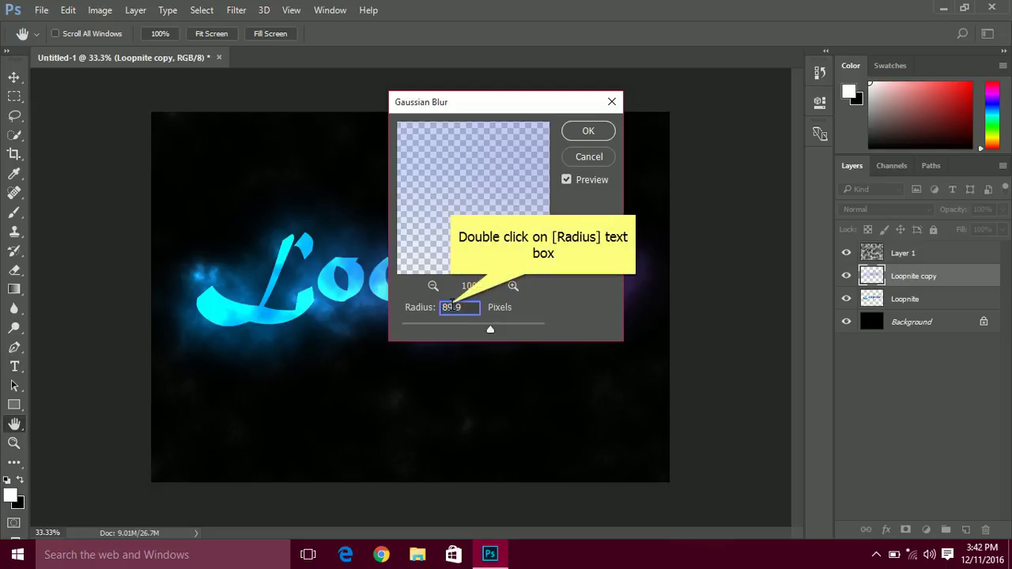
{"action": "double_click", "coordinate": [451, 307]}
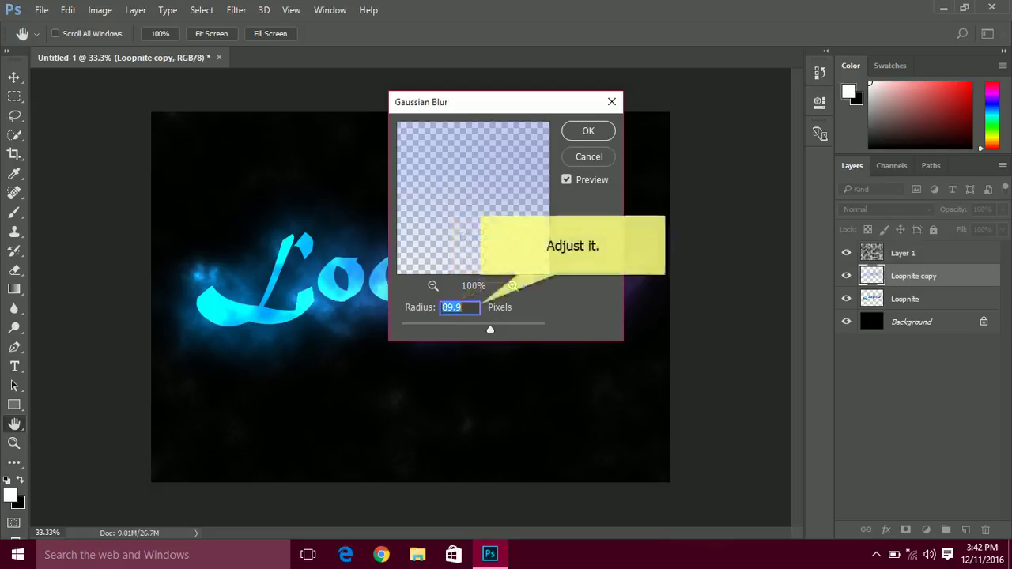
{"action": "left_click", "coordinate": [452, 307]}
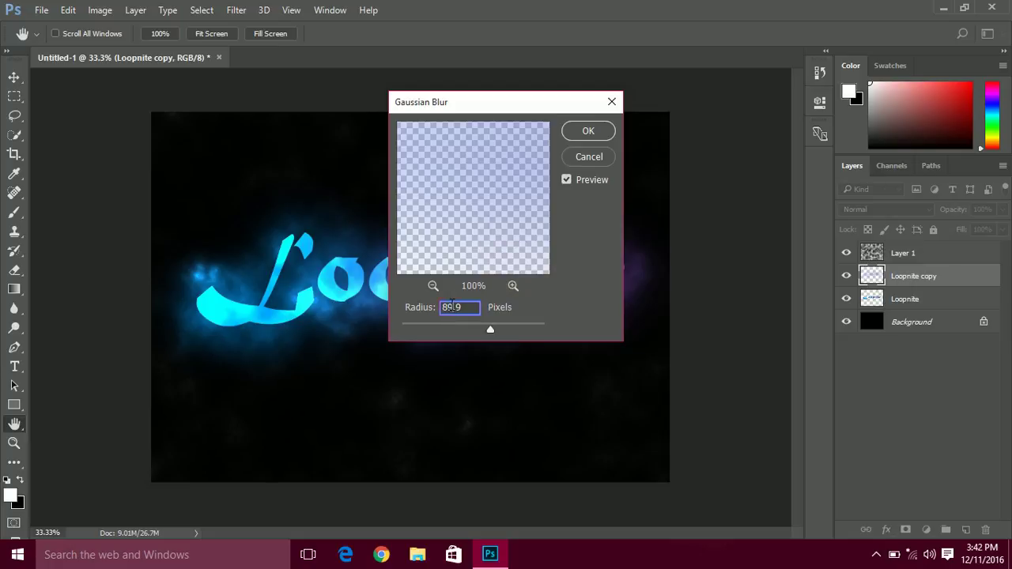
{"action": "type", "text": "110"}
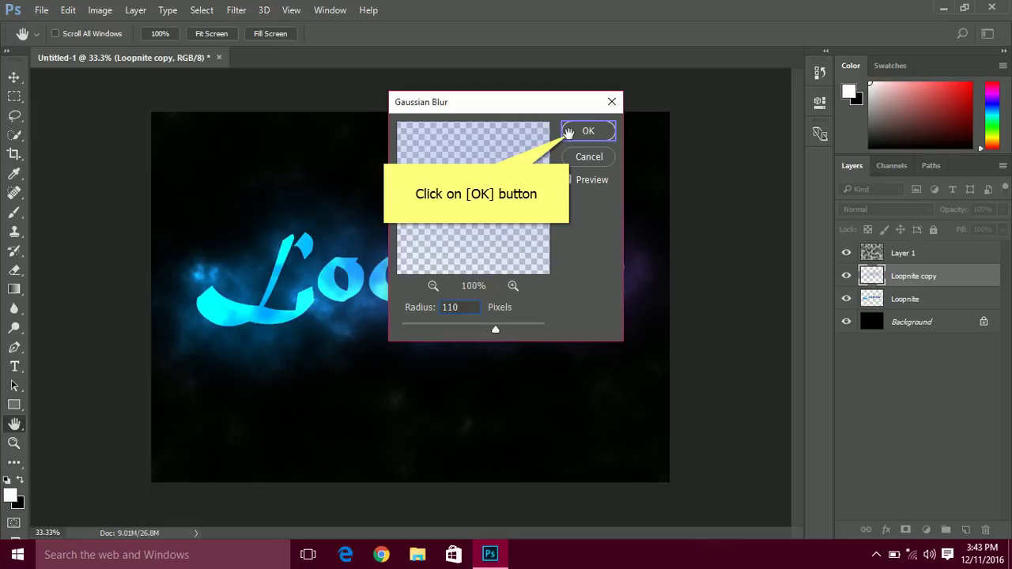
{"action": "left_click", "coordinate": [585, 131]}
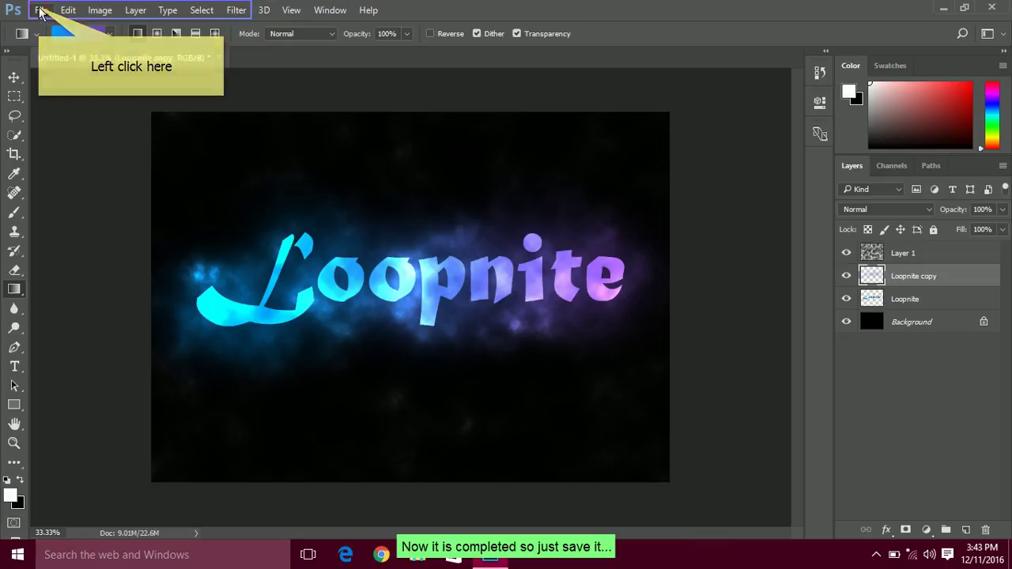
Save the image to the Desktop as a JPEG named 'my loopnite effect'
{"action": "left_click", "coordinate": [41, 10]}
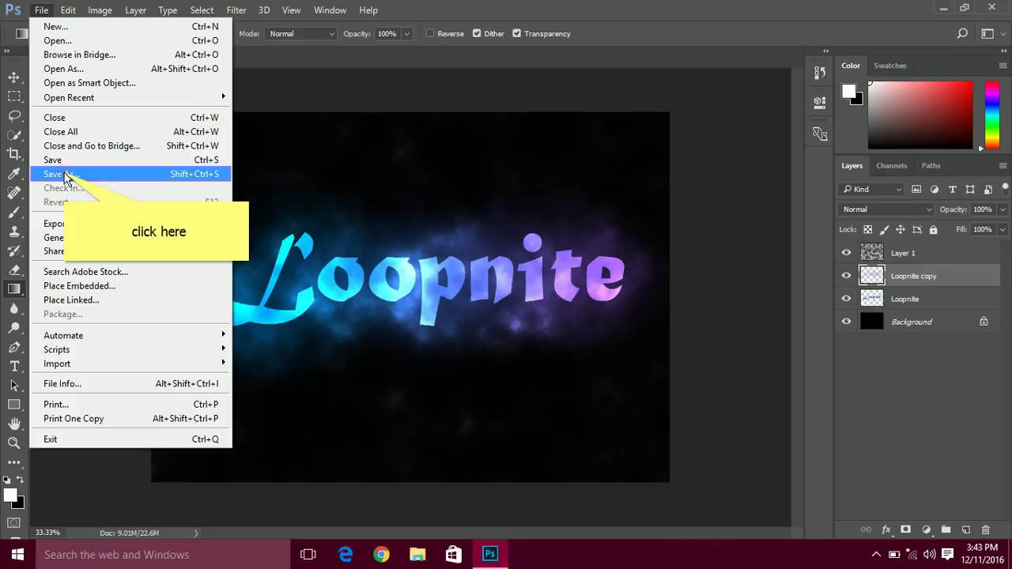
{"action": "left_click", "coordinate": [66, 178]}
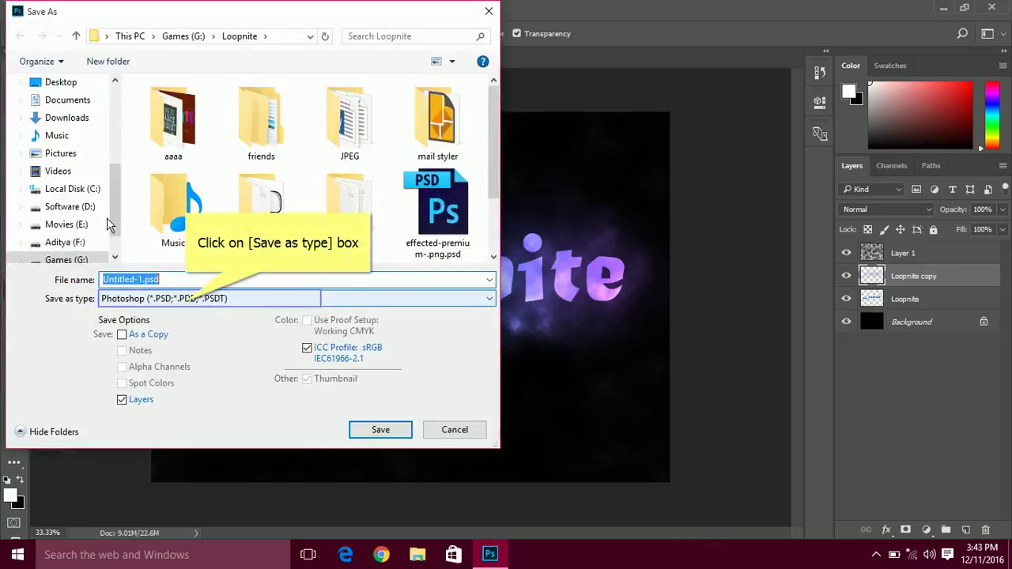
{"action": "left_click", "coordinate": [185, 301]}
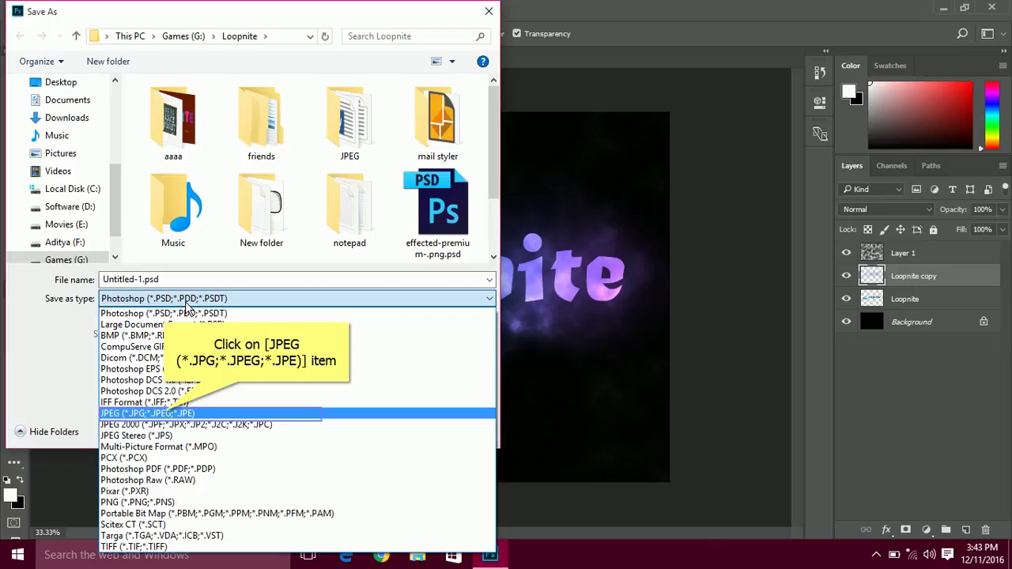
{"action": "left_click", "coordinate": [164, 413]}
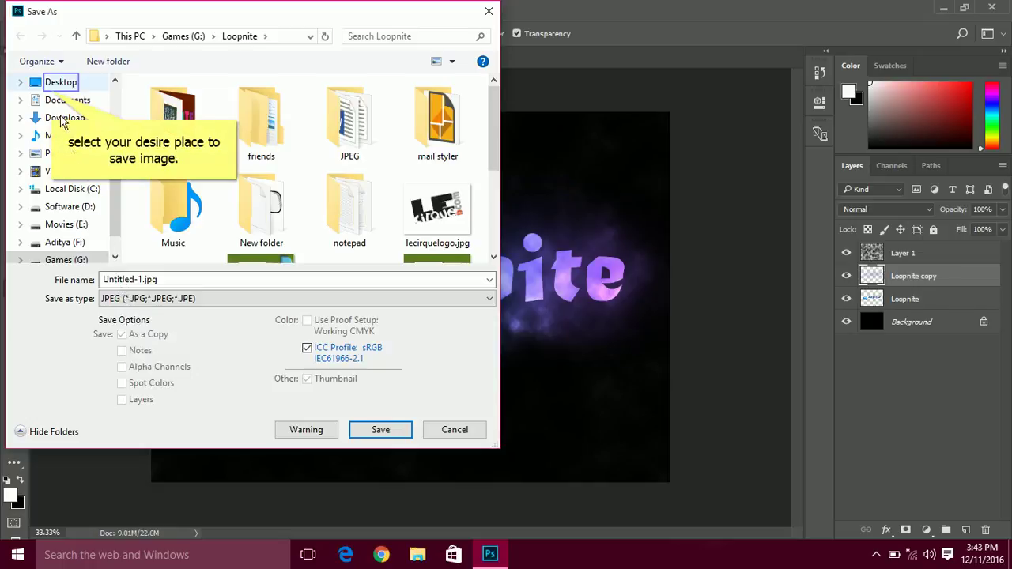
{"action": "left_click", "coordinate": [51, 87]}
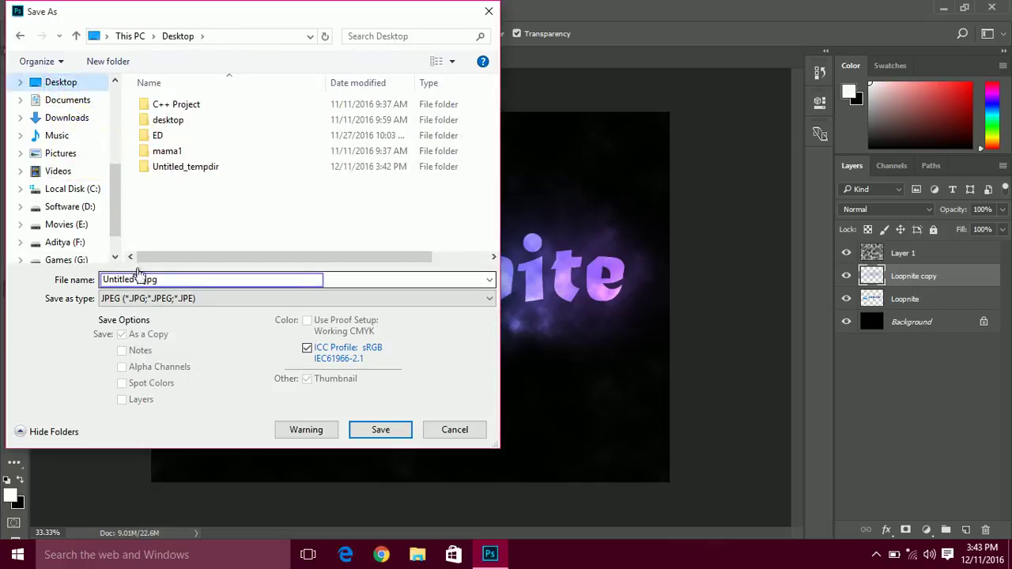
{"action": "left_click_drag", "start_coordinate": [138, 279], "coordinate": [158, 279]}
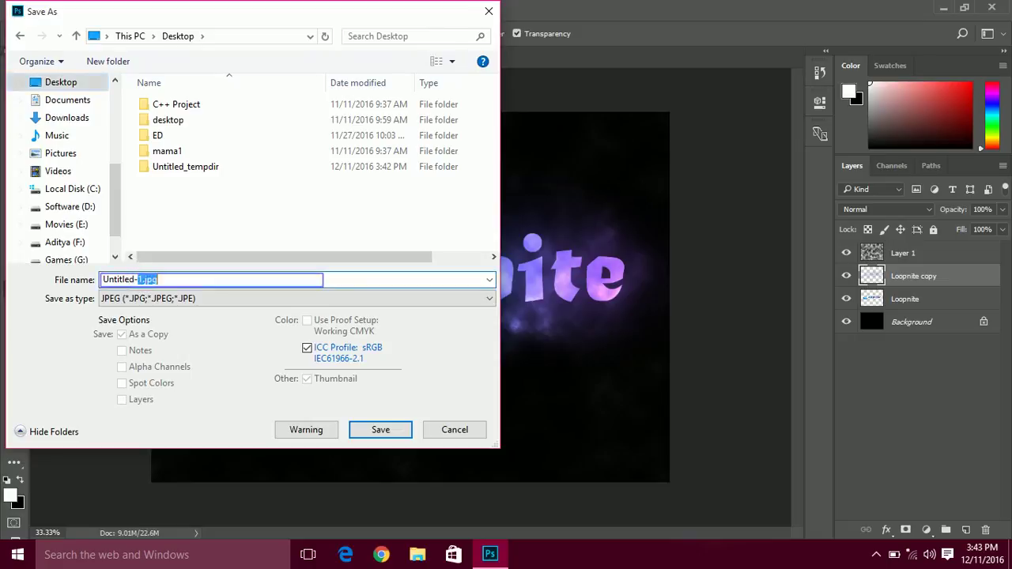
{"action": "type", "text": "my loopnite effect"}
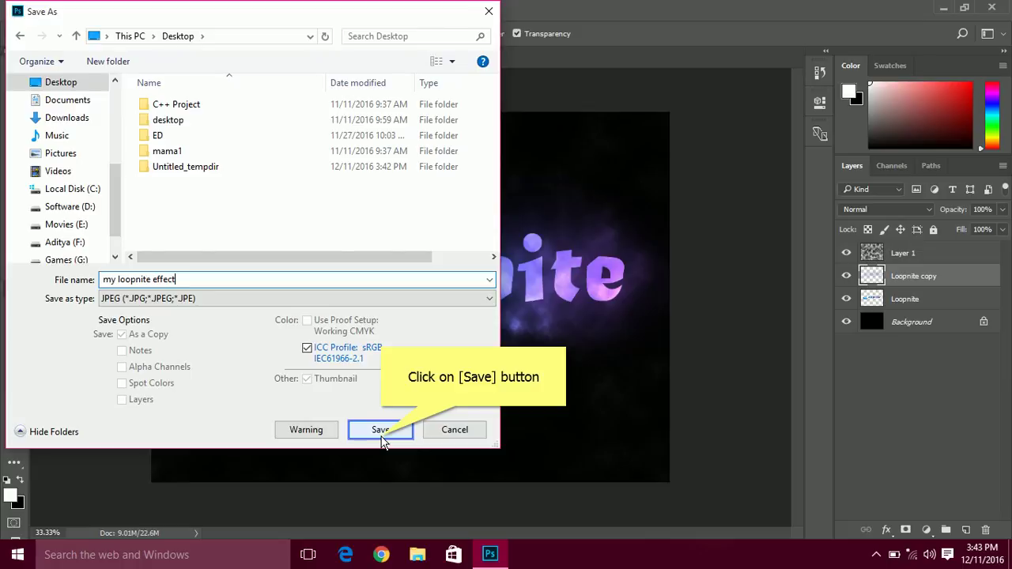
{"action": "left_click", "coordinate": [381, 435]}
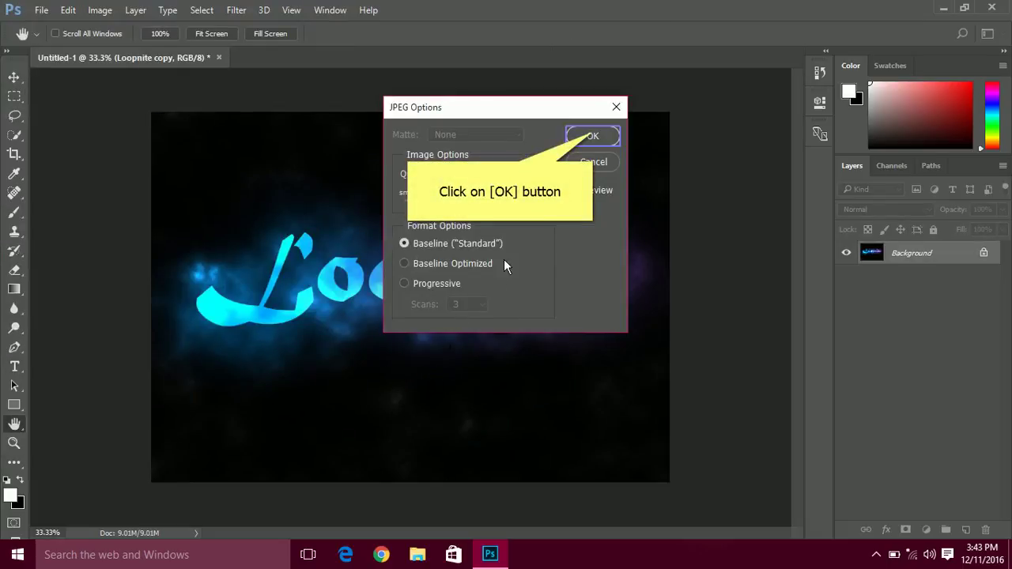